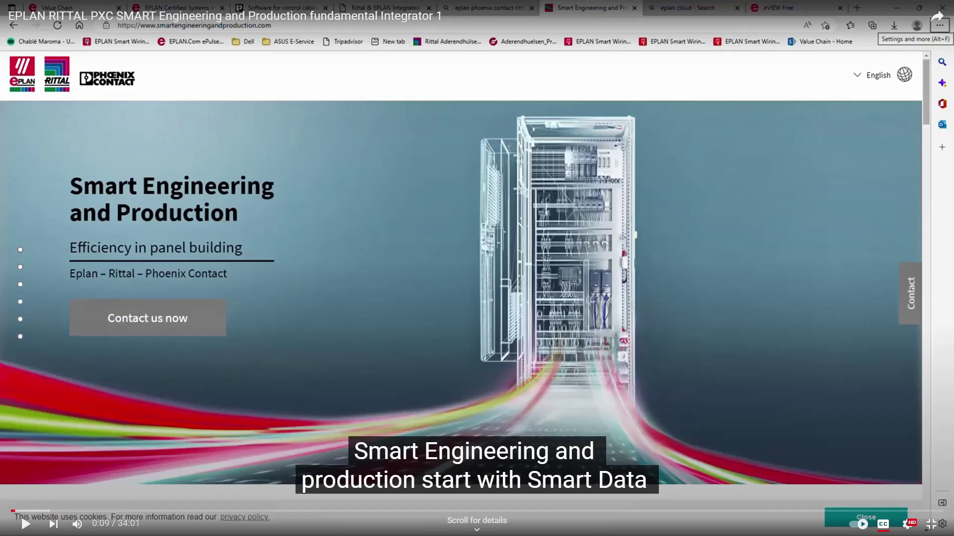
Show the EPLAN Certified Systems Integrator levels page, then bring up the Value Chain Consulting deck
{"action": "key", "text": "alt+Tab"}
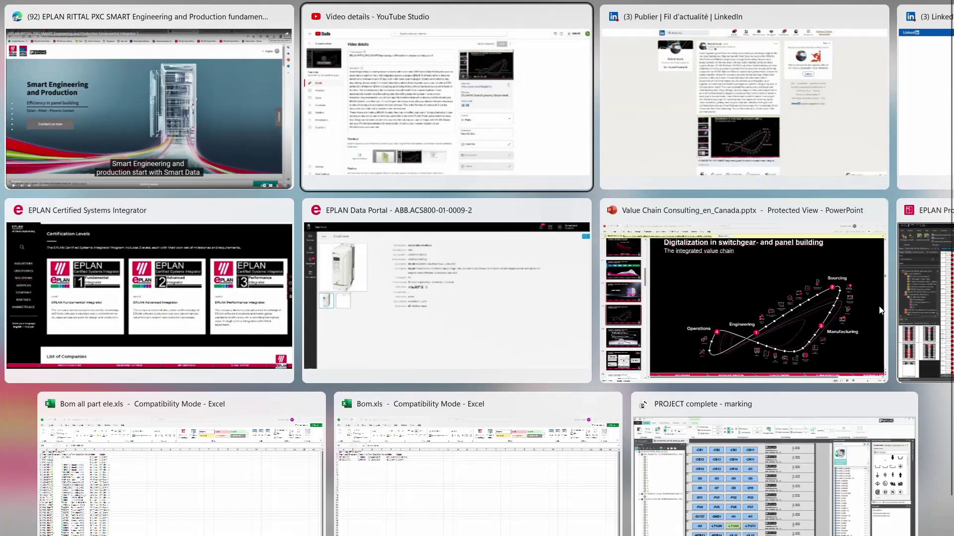
{"action": "key", "text": "alt+Tab"}
{"action": "key", "text": "alt+Tab"}
{"action": "key", "text": "alt+Tab"}
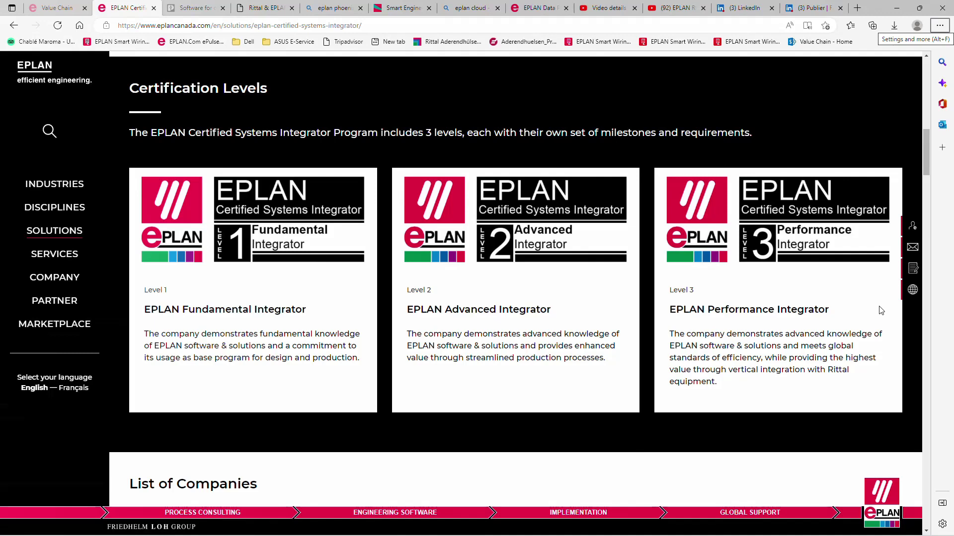
{"action": "key", "text": "super+Tab"}
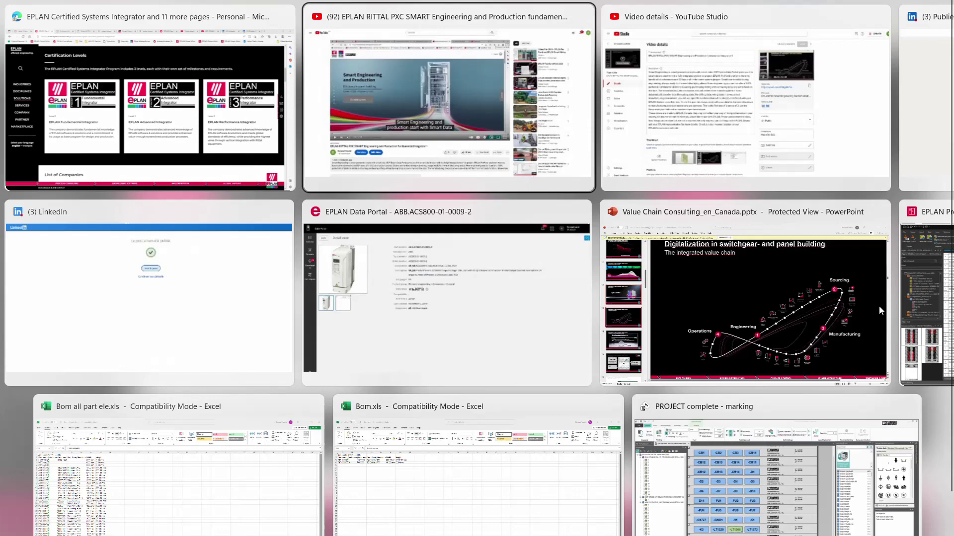
{"action": "key", "text": "Right"}
{"action": "key", "text": "Right"}
{"action": "key", "text": "Right"}
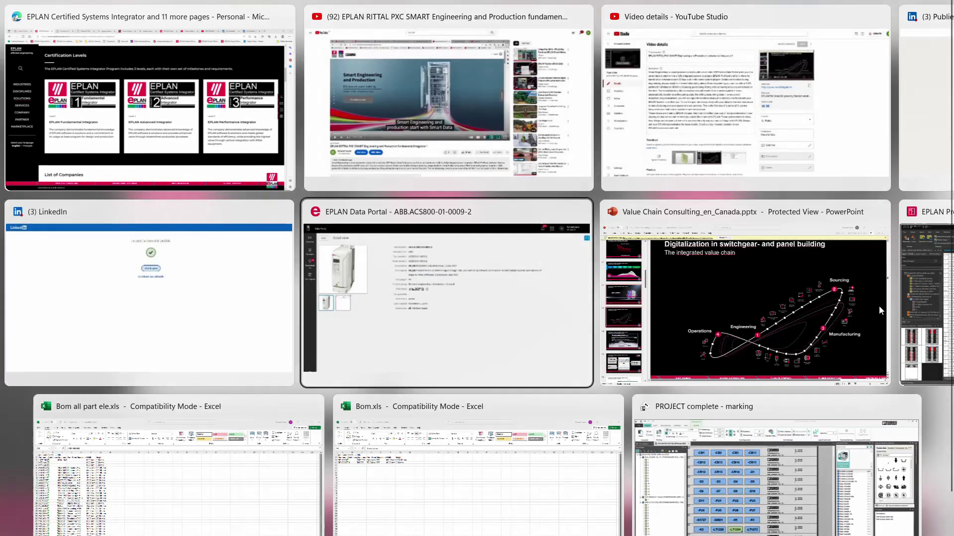
{"action": "key", "text": "Return"}
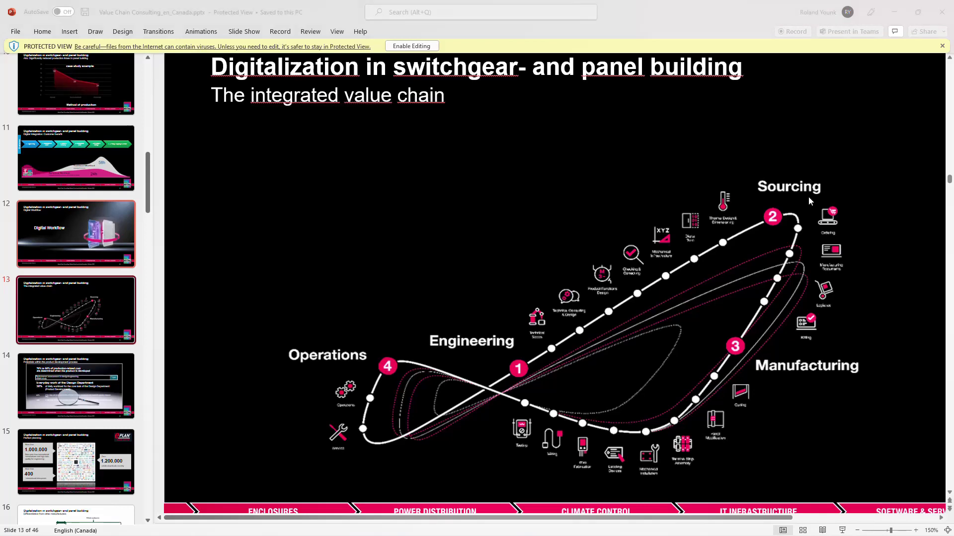
Leave the integrated value chain slide by bringing up the overview of open windows
{"action": "key", "text": "super+Tab"}
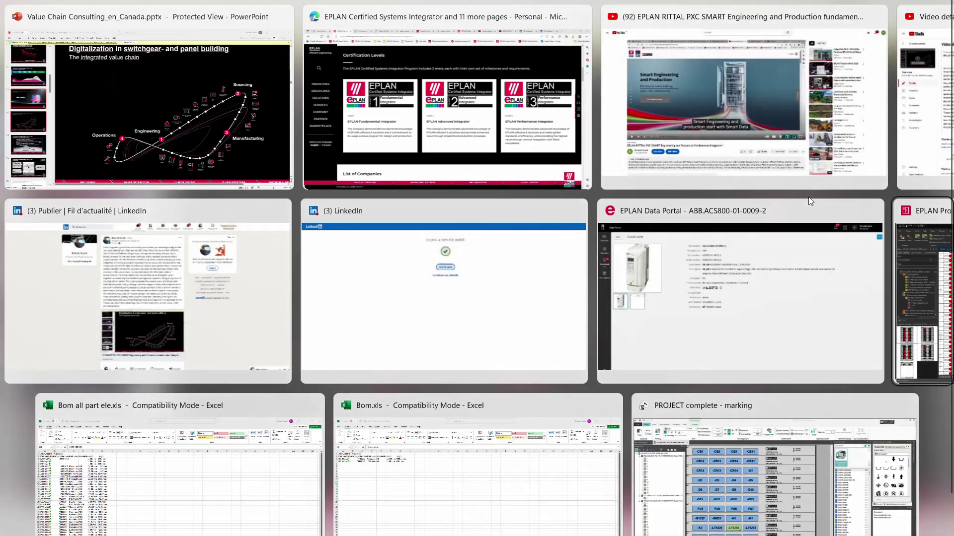
Open page 10 Distribution, then the S1:Mounting panel front layout from the layout space navigator
{"action": "left_click", "coordinate": [899, 254]}
{"action": "left_click", "coordinate": [498, 276]}
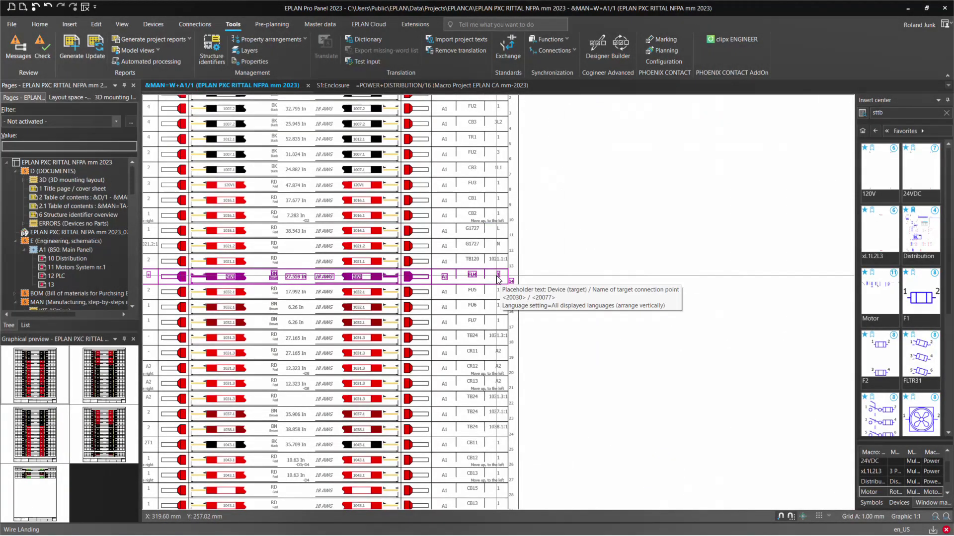
{"action": "left_click", "coordinate": [59, 257]}
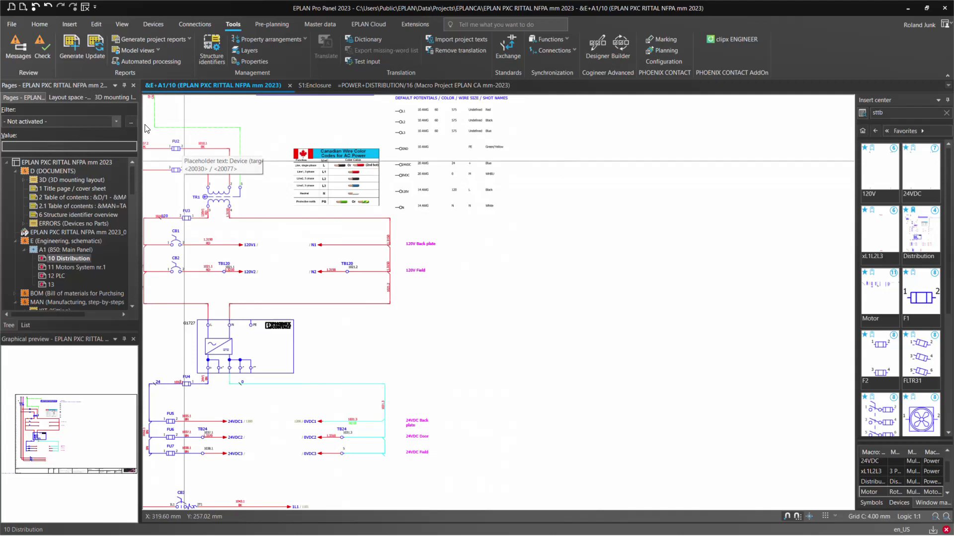
{"action": "left_click", "coordinate": [79, 97]}
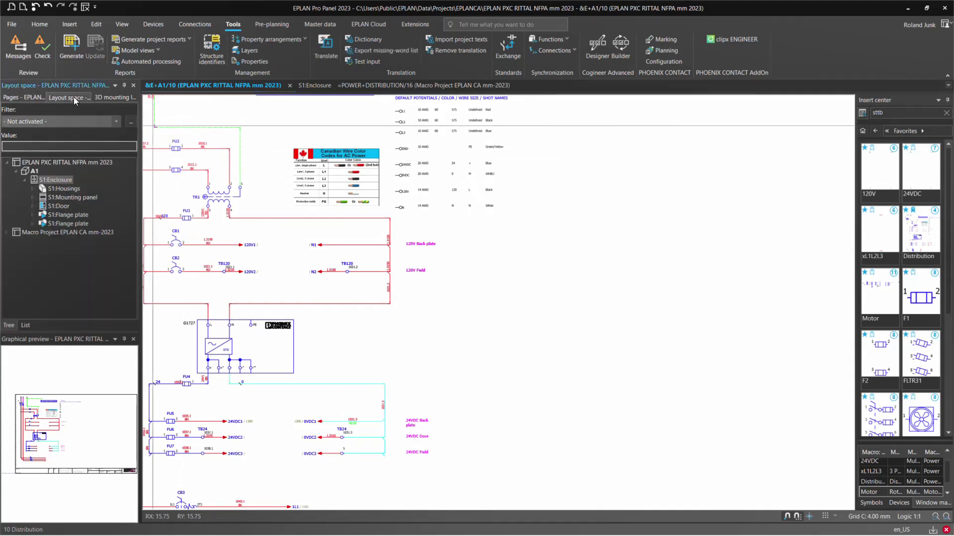
{"action": "double_click", "coordinate": [69, 197]}
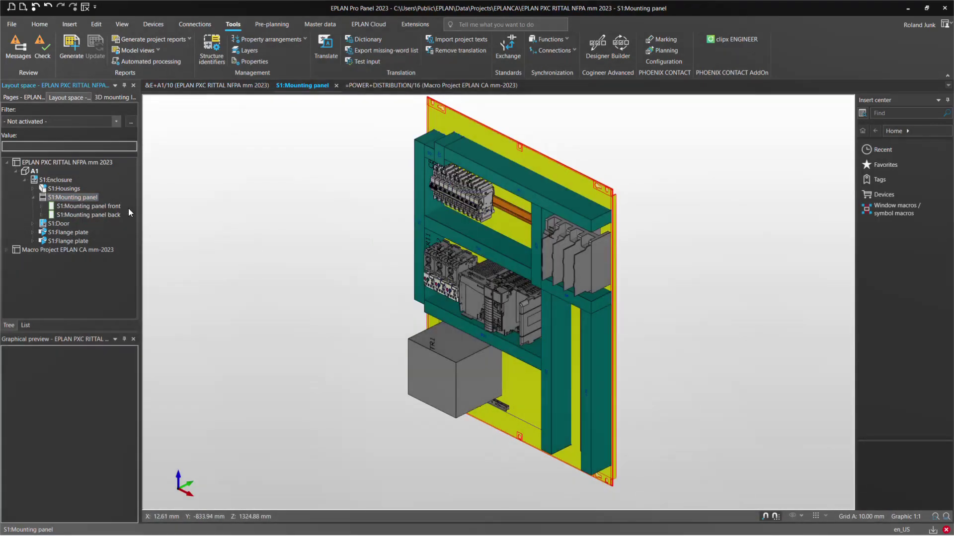
{"action": "double_click", "coordinate": [89, 207]}
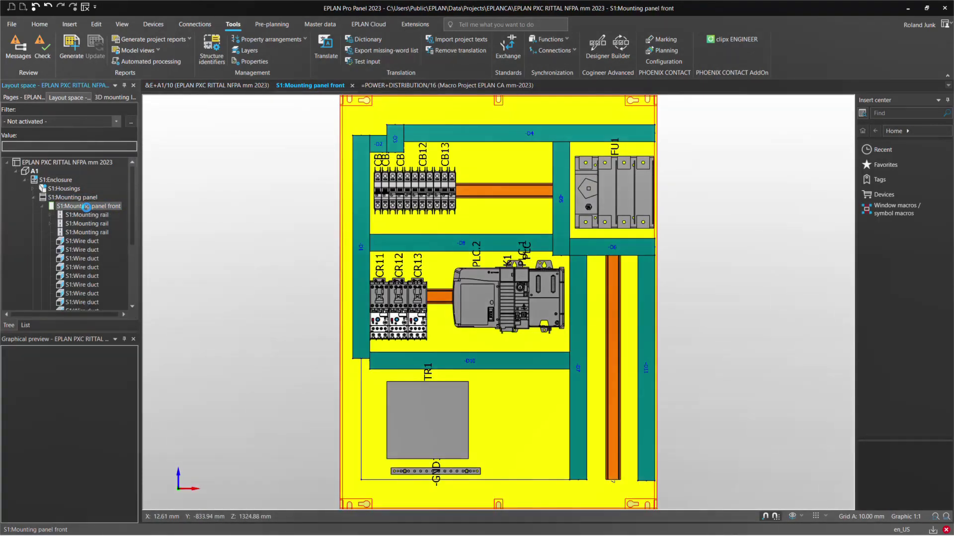
Expand A1 Main Panel's CB group and select unplaced breakers CB3, CB13, CB14 and CB15
{"action": "left_click", "coordinate": [115, 97]}
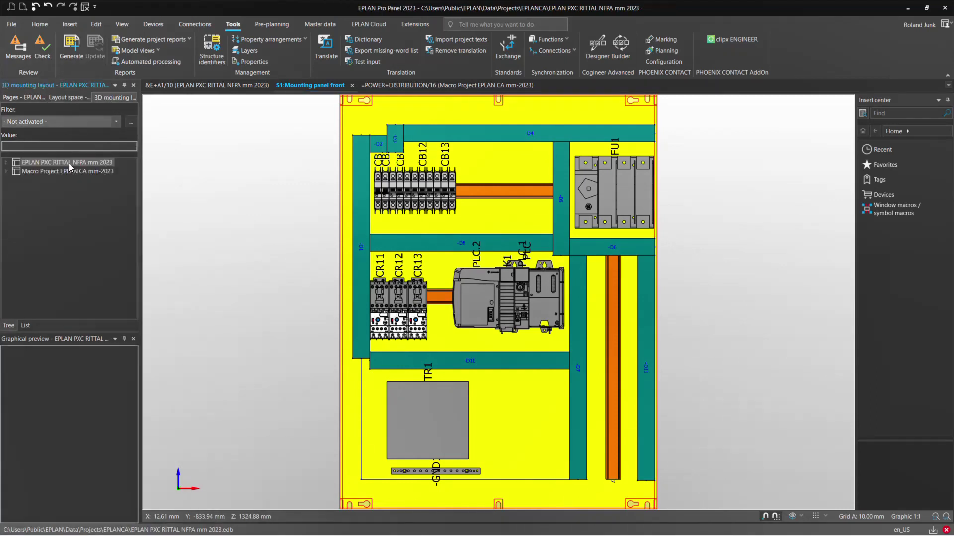
{"action": "double_click", "coordinate": [61, 172]}
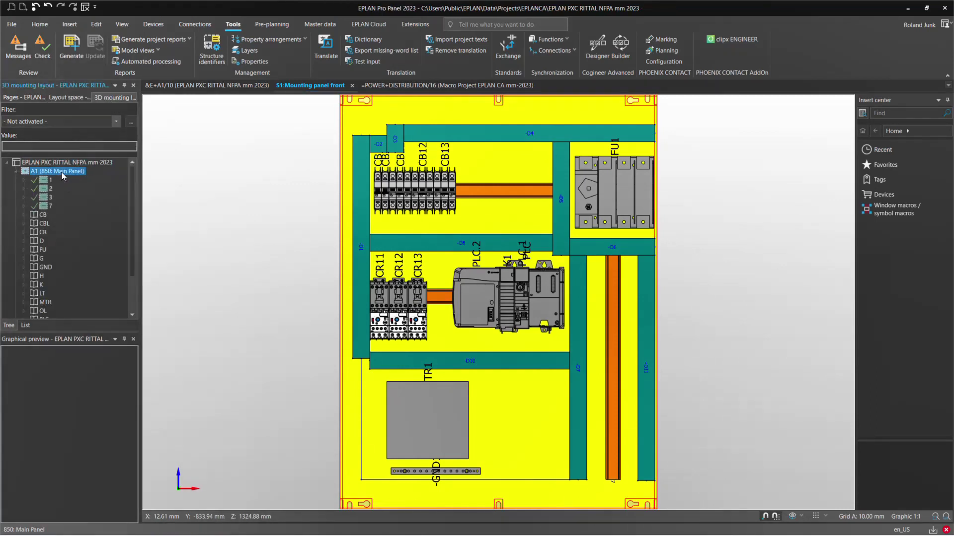
{"action": "left_click", "coordinate": [25, 216]}
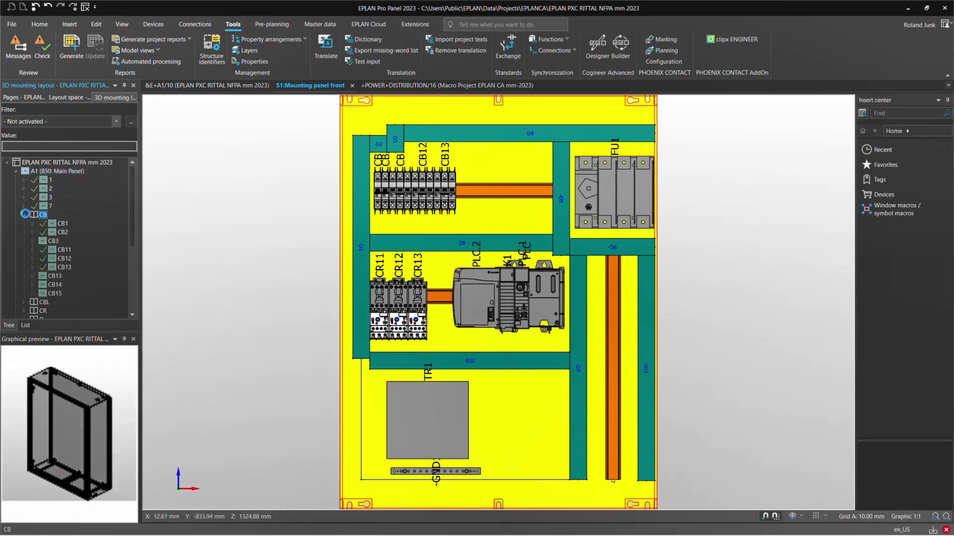
{"action": "left_click", "coordinate": [63, 258]}
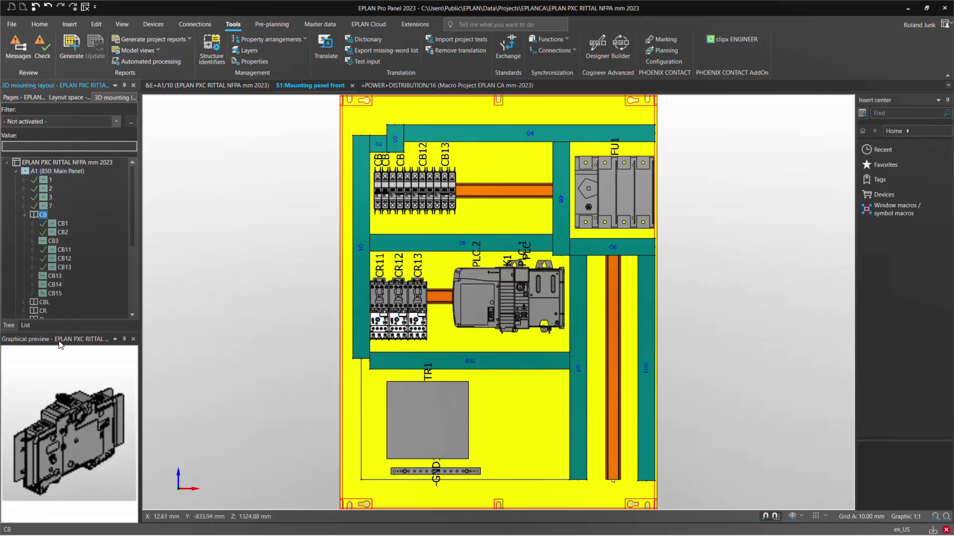
{"action": "left_click", "coordinate": [54, 240]}
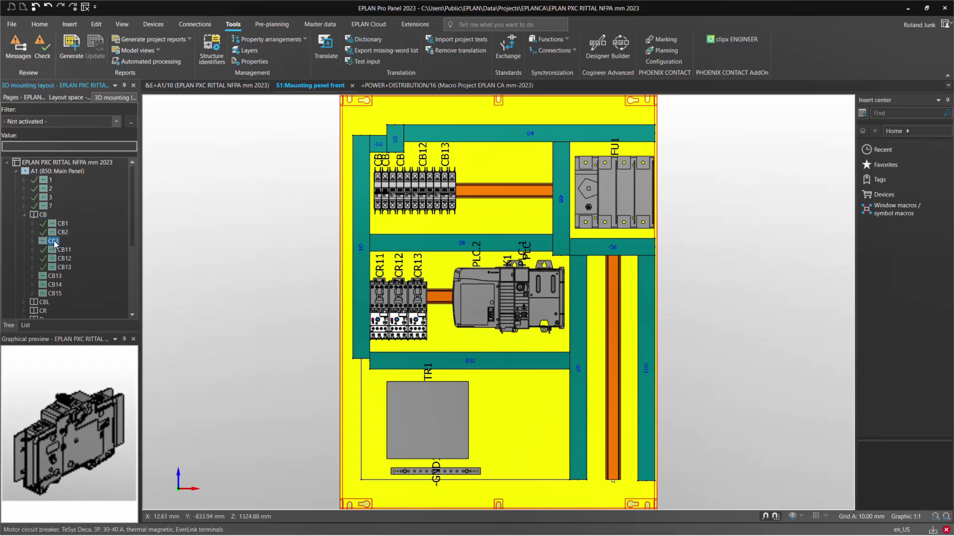
{"action": "left_click", "coordinate": [55, 276], "text": "ctrl"}
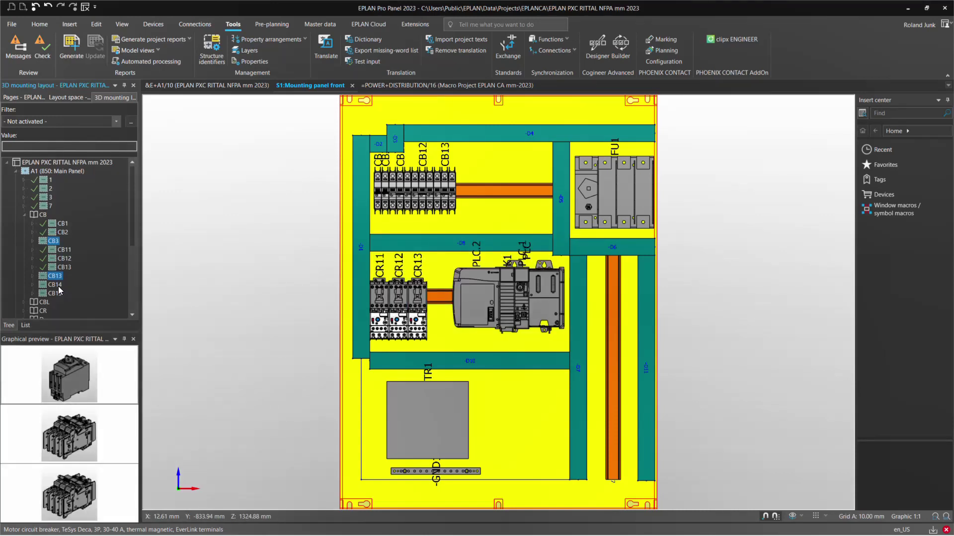
{"action": "left_click", "coordinate": [58, 285], "text": "ctrl"}
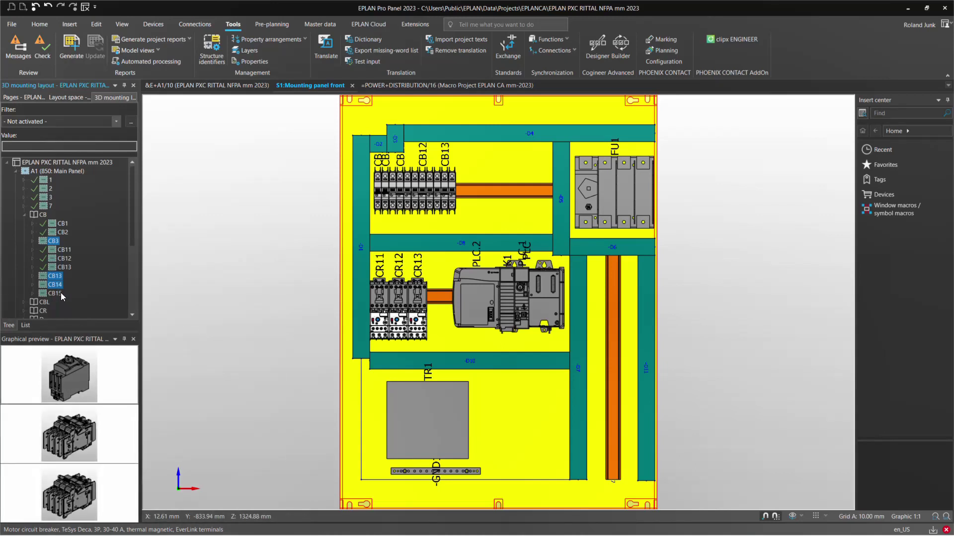
{"action": "left_click", "coordinate": [55, 293], "text": "ctrl"}
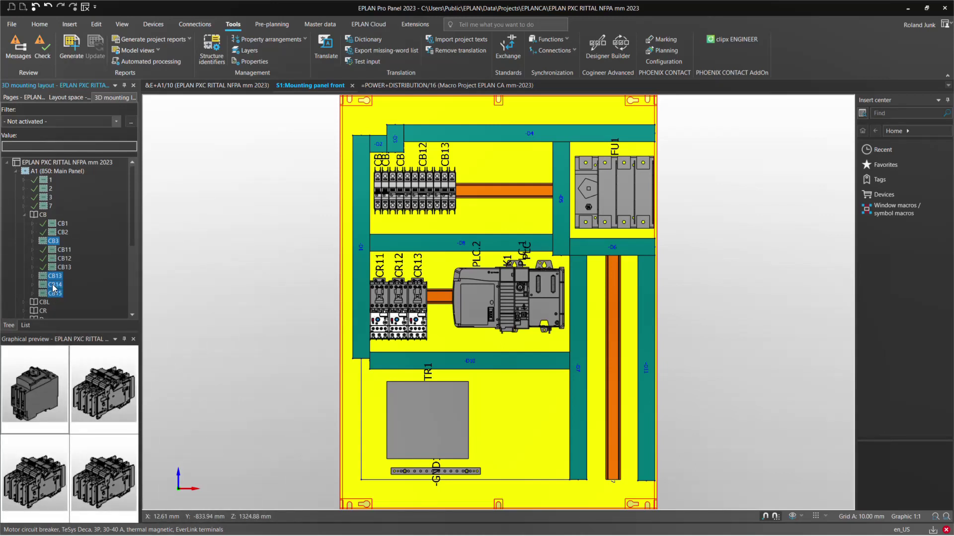
Drag breakers CB3 and CB13–CB15 onto the panel and place them on the top rail
{"action": "left_click_drag", "start_coordinate": [70, 284], "coordinate": [475, 183]}
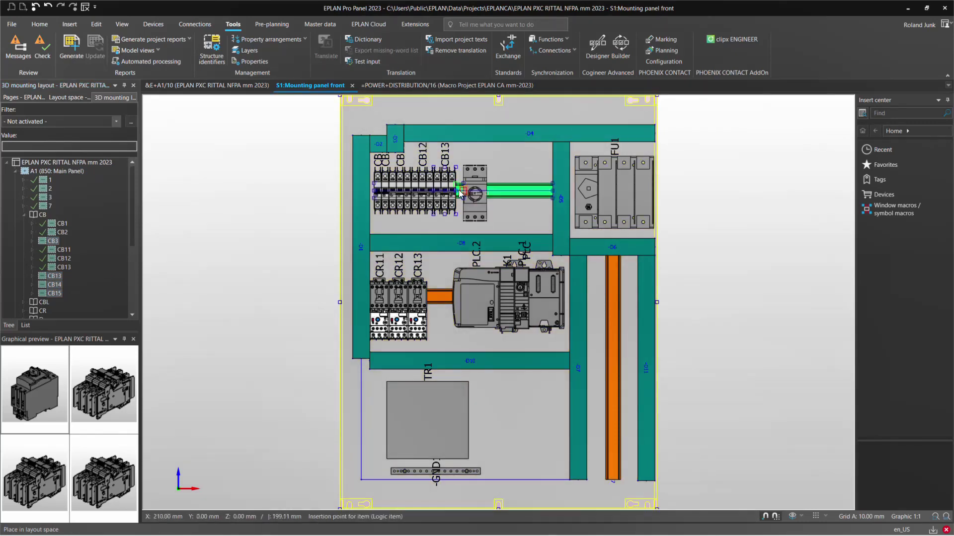
{"action": "scroll", "coordinate": [459, 193], "scroll_direction": "up", "scroll_amount": 5}
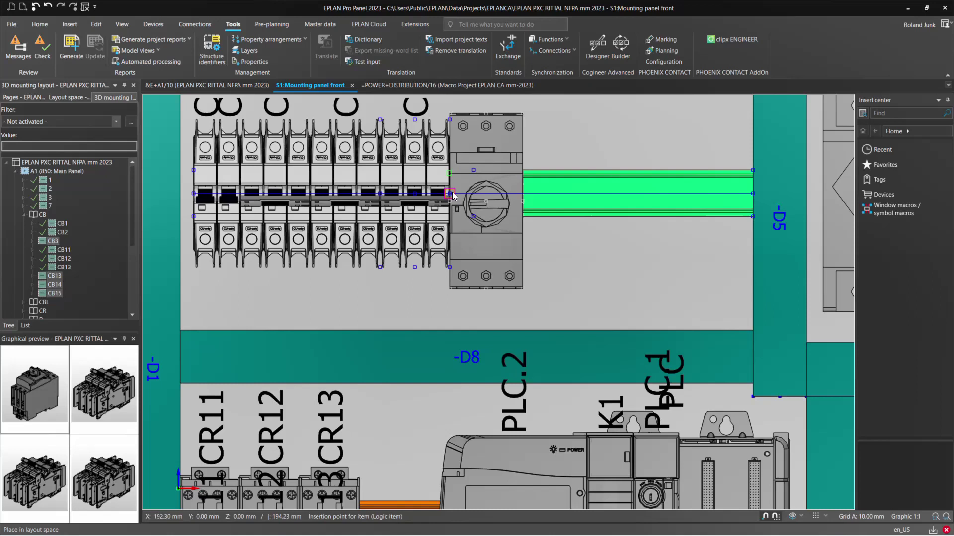
{"action": "left_click", "coordinate": [450, 194]}
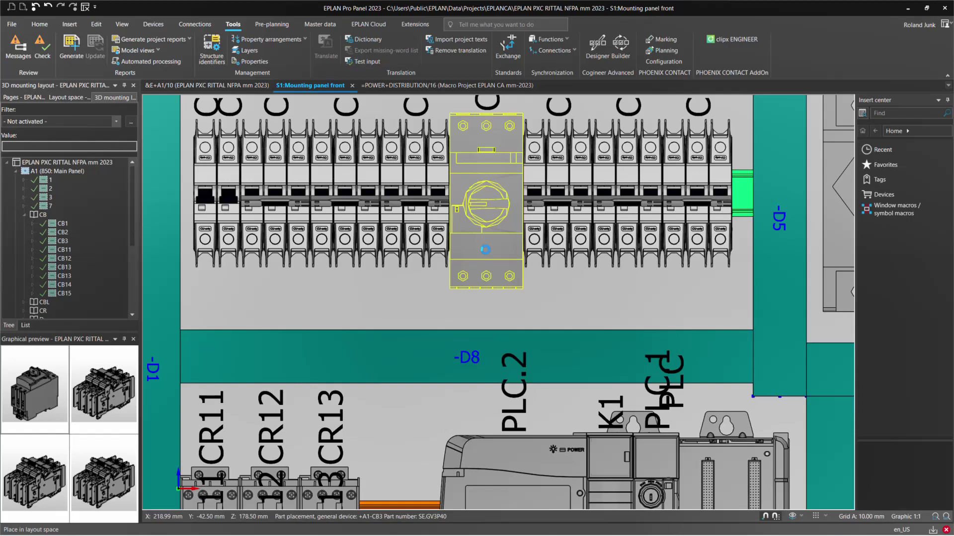
{"action": "scroll", "coordinate": [485, 250], "scroll_direction": "down", "scroll_amount": 3}
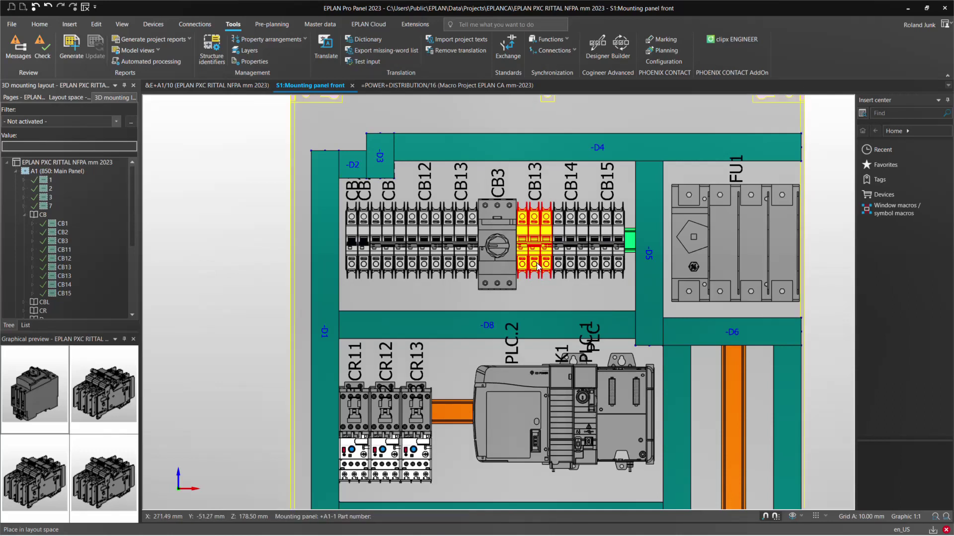
Jump to CB13 on its schematic page, then return to the S1:Mounting panel front layout
{"action": "right_click", "coordinate": [534, 280]}
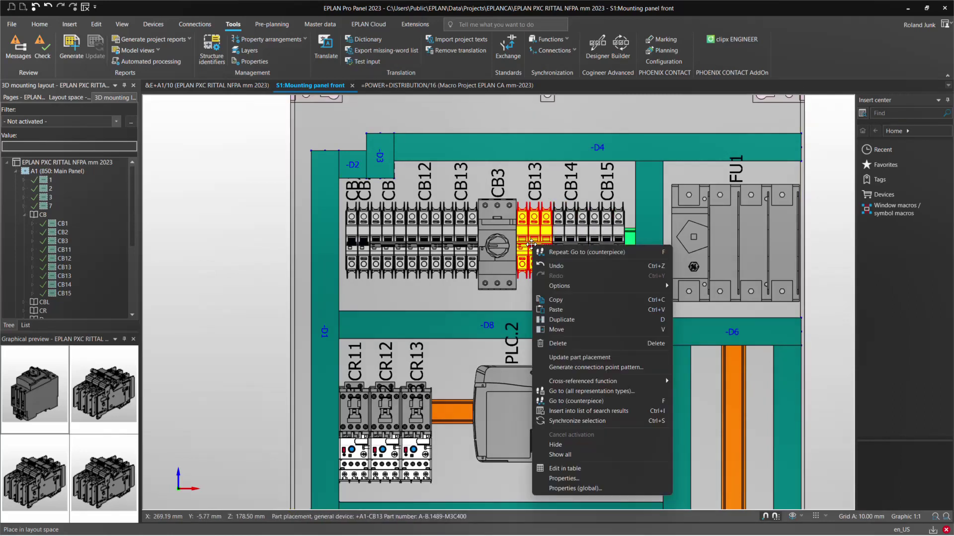
{"action": "left_click", "coordinate": [589, 403]}
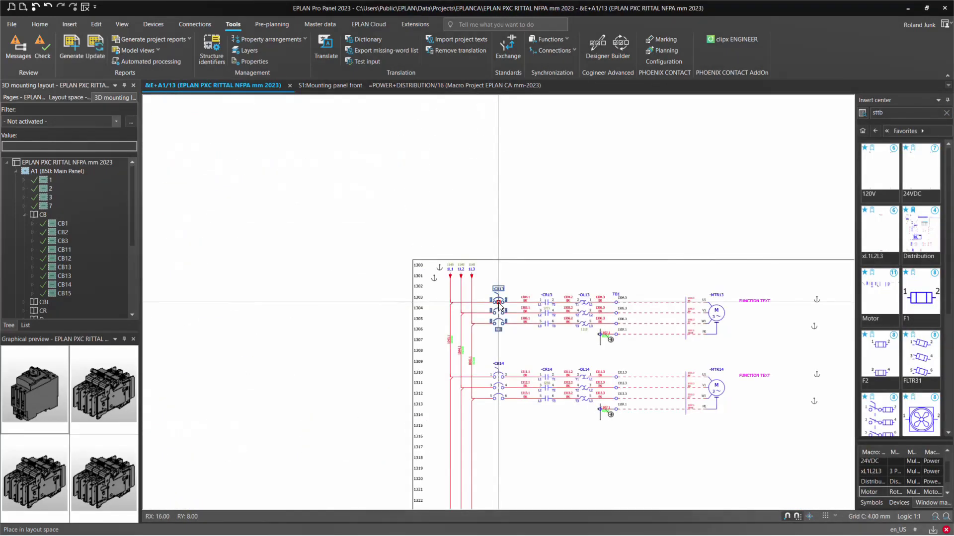
{"action": "scroll", "coordinate": [498, 302], "scroll_direction": "up", "scroll_amount": 4}
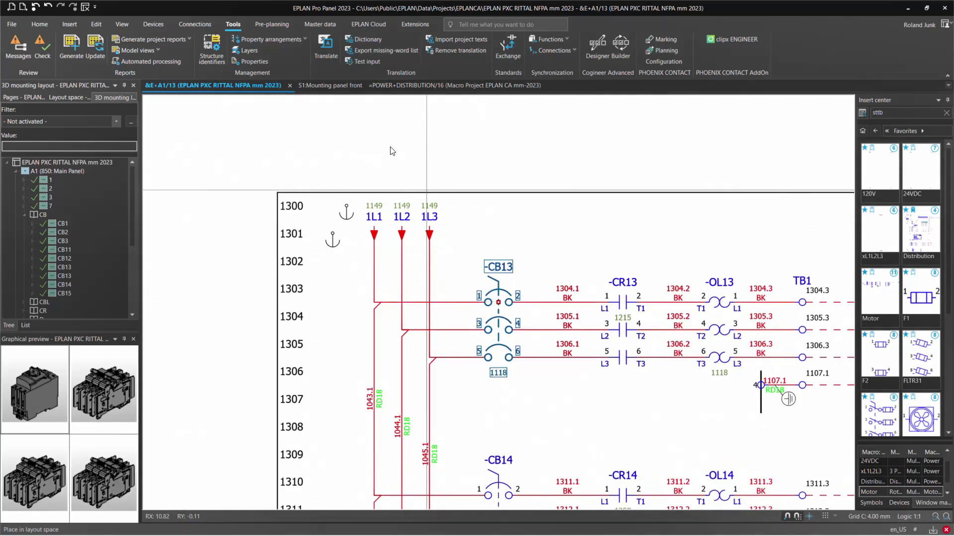
{"action": "left_click", "coordinate": [332, 85]}
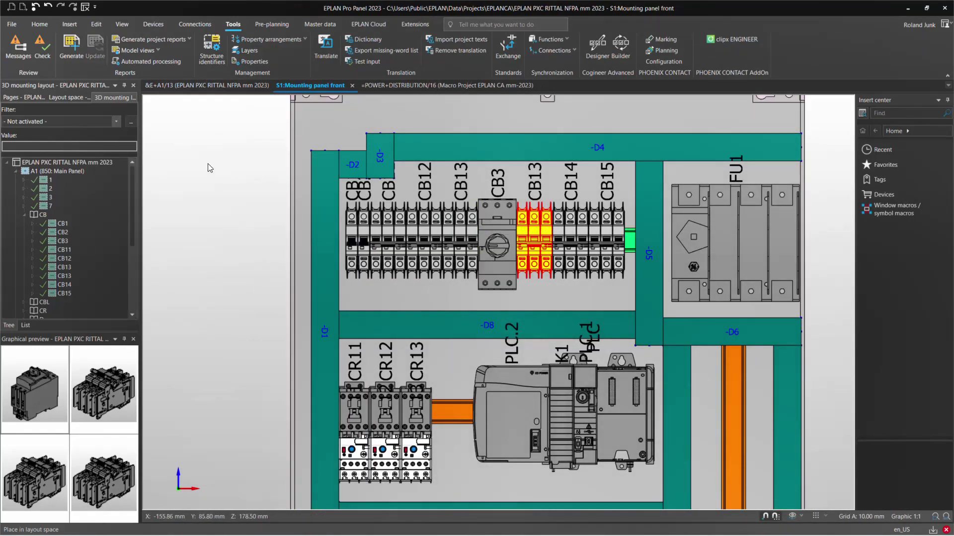
{"action": "scroll", "coordinate": [203, 165], "scroll_direction": "down", "scroll_amount": 2}
Collapse the CB group and filter the navigator tree to Unplaced parts
{"action": "left_click", "coordinate": [26, 214]}
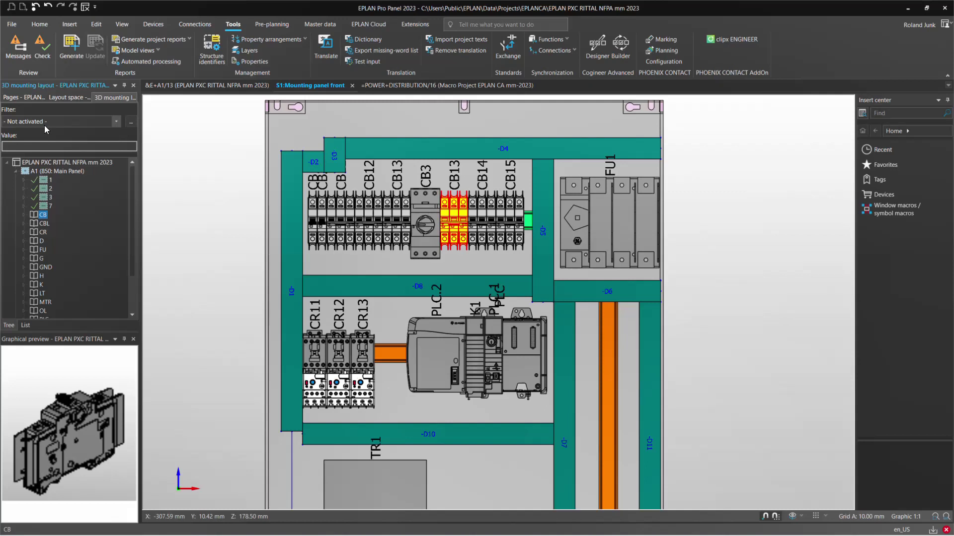
{"action": "left_click", "coordinate": [43, 122]}
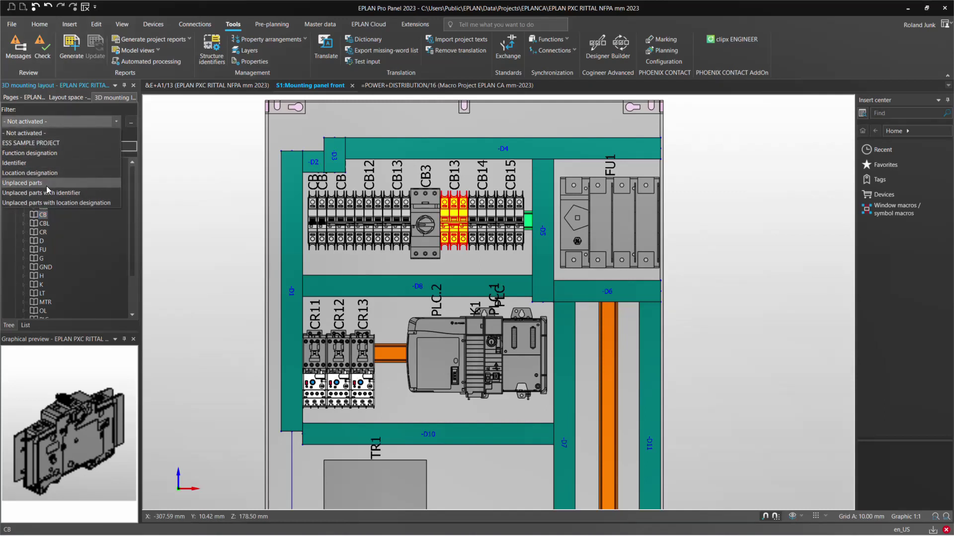
{"action": "left_click", "coordinate": [47, 184]}
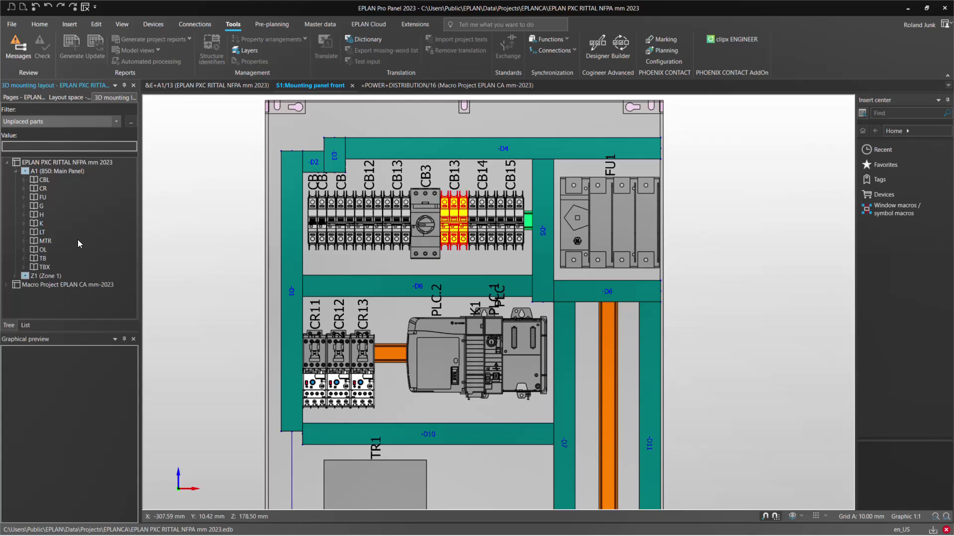
Expand the TB terminal group and drag its terminals toward the mounting panel
{"action": "double_click", "coordinate": [43, 259]}
{"action": "left_click_drag", "start_coordinate": [40, 267], "coordinate": [106, 66]}
{"action": "scroll", "coordinate": [497, 397], "scroll_direction": "down", "scroll_amount": 2}
{"action": "scroll", "coordinate": [528, 423], "scroll_direction": "up", "scroll_amount": 2}
{"action": "scroll", "coordinate": [532, 425], "scroll_direction": "up", "scroll_amount": 2}
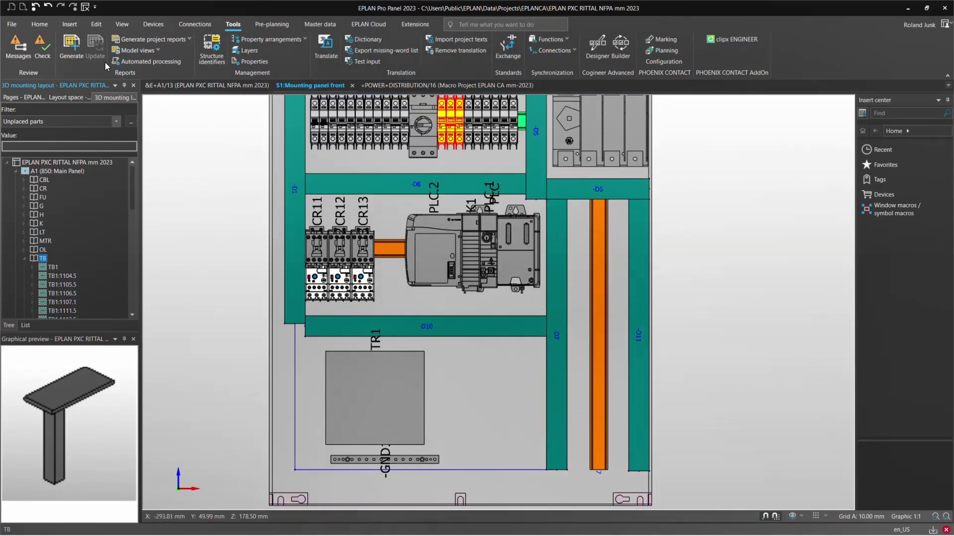
Insert a PXC.0801733 perforated DIN rail running from right of TR1 to duct D7
{"action": "left_click", "coordinate": [69, 25]}
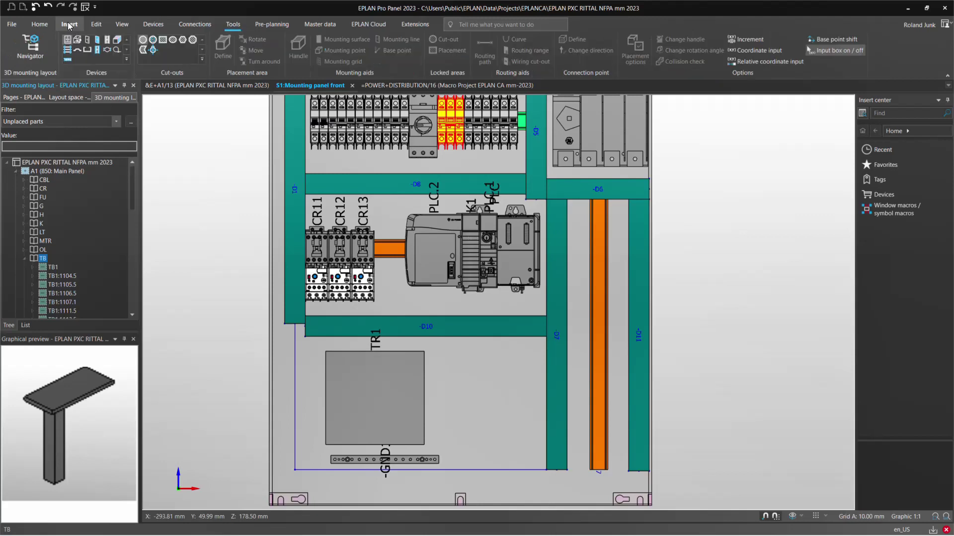
{"action": "left_click", "coordinate": [107, 41]}
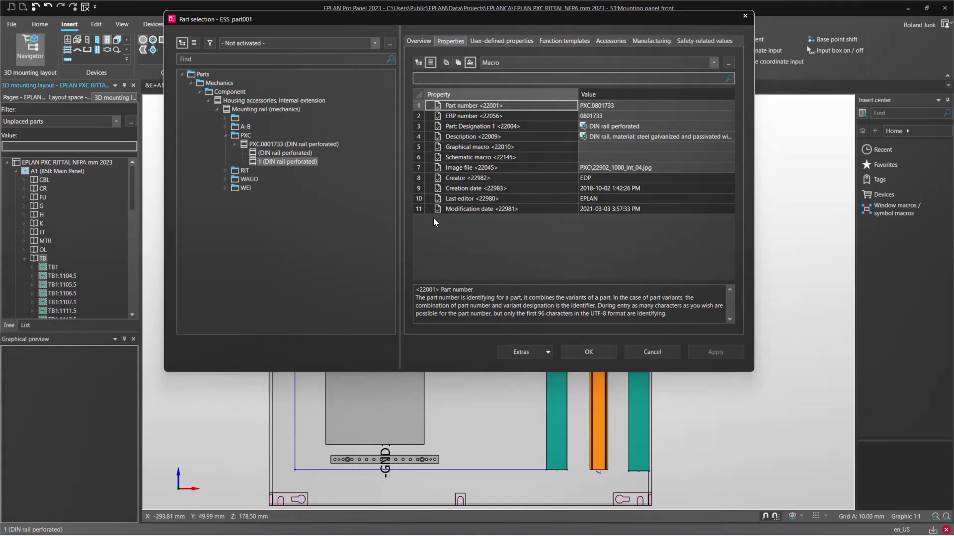
{"action": "left_click", "coordinate": [592, 350]}
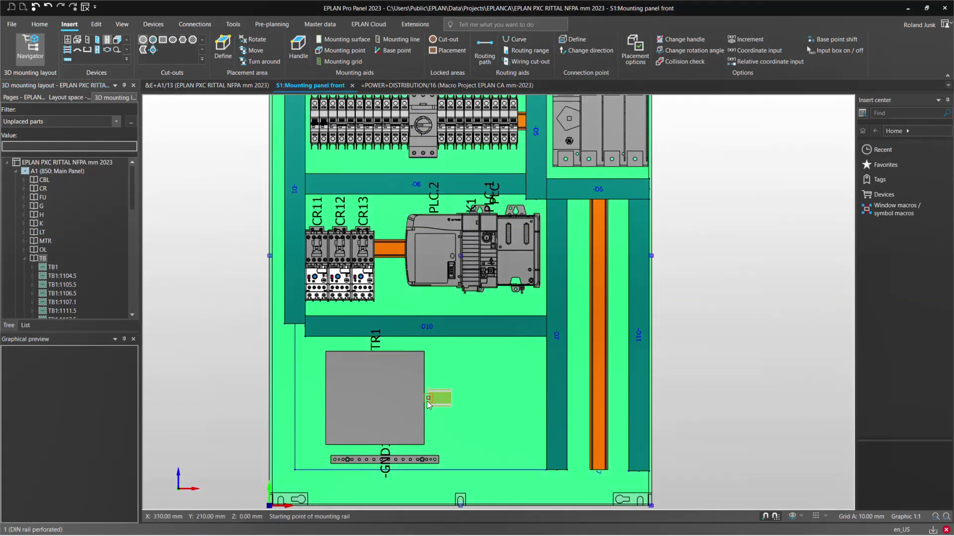
{"action": "left_click", "coordinate": [427, 400]}
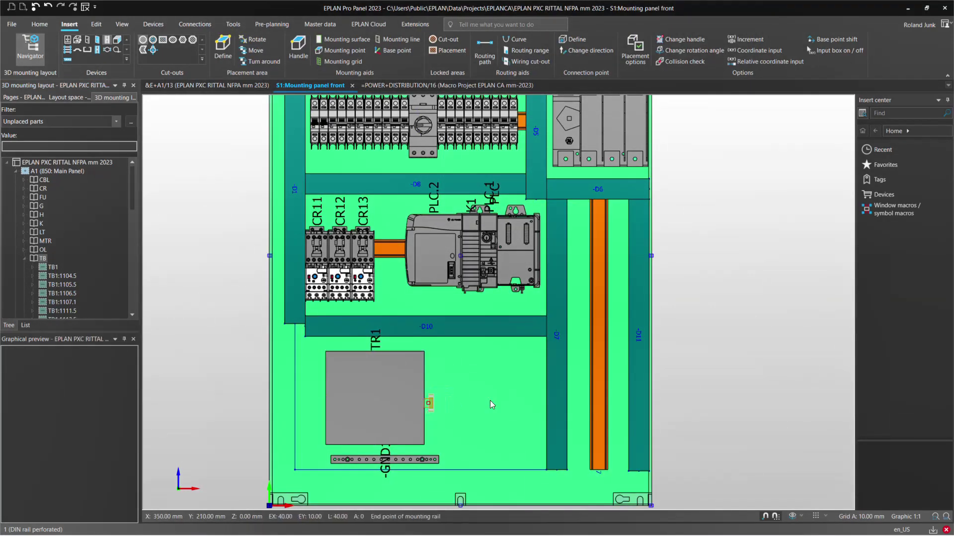
{"action": "left_click", "coordinate": [514, 444]}
Turn on the drilling view for all parts and move transformer TR1 further left
{"action": "scroll", "coordinate": [459, 433], "scroll_direction": "up", "scroll_amount": 2}
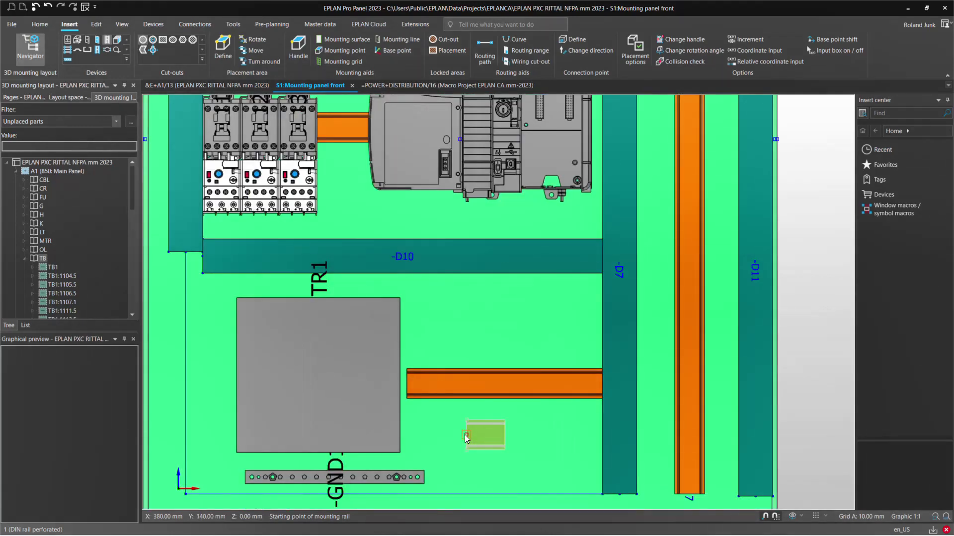
{"action": "left_click", "coordinate": [122, 25]}
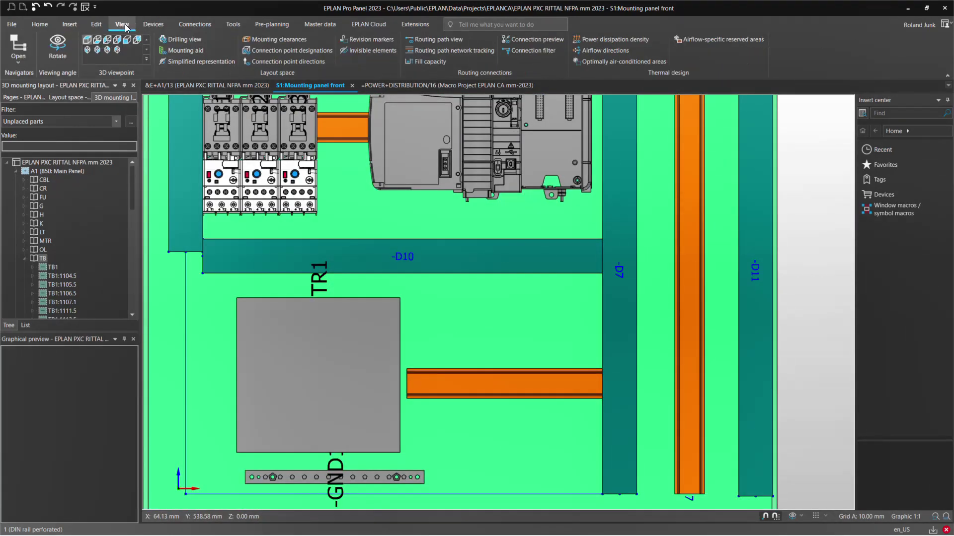
{"action": "left_click", "coordinate": [182, 40]}
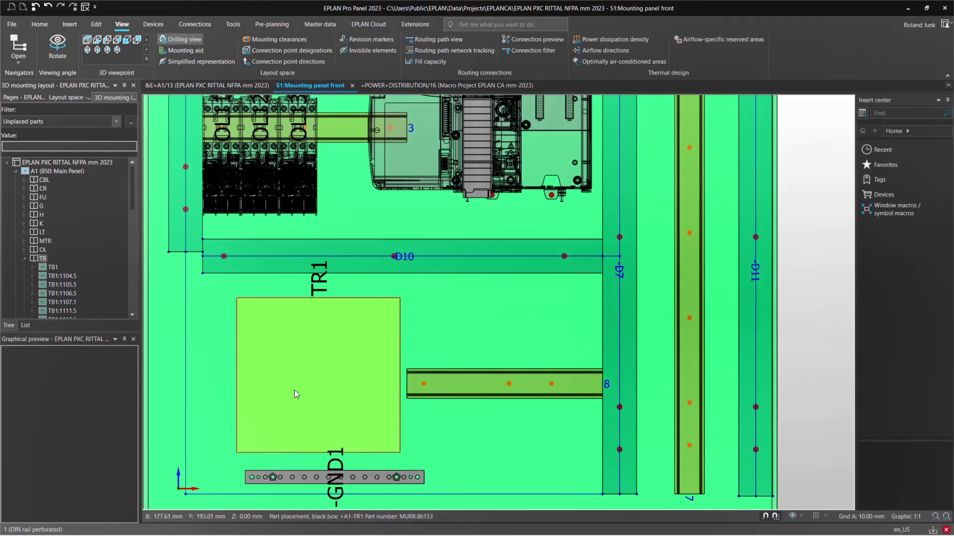
{"action": "left_click_drag", "start_coordinate": [294, 389], "coordinate": [201, 383]}
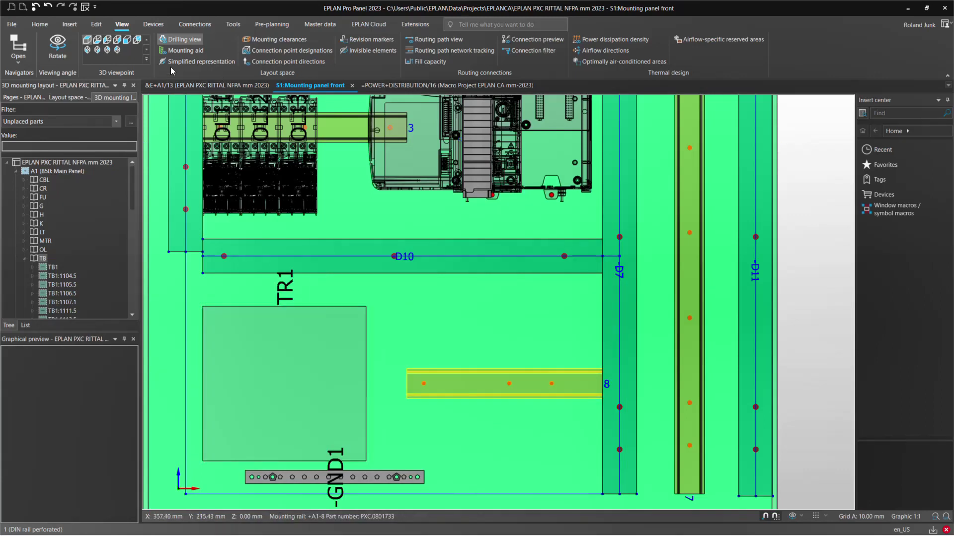
Extend DIN rail 8 leftward to meet TR1 and select the D10 wire duct
{"action": "left_click", "coordinate": [96, 23]}
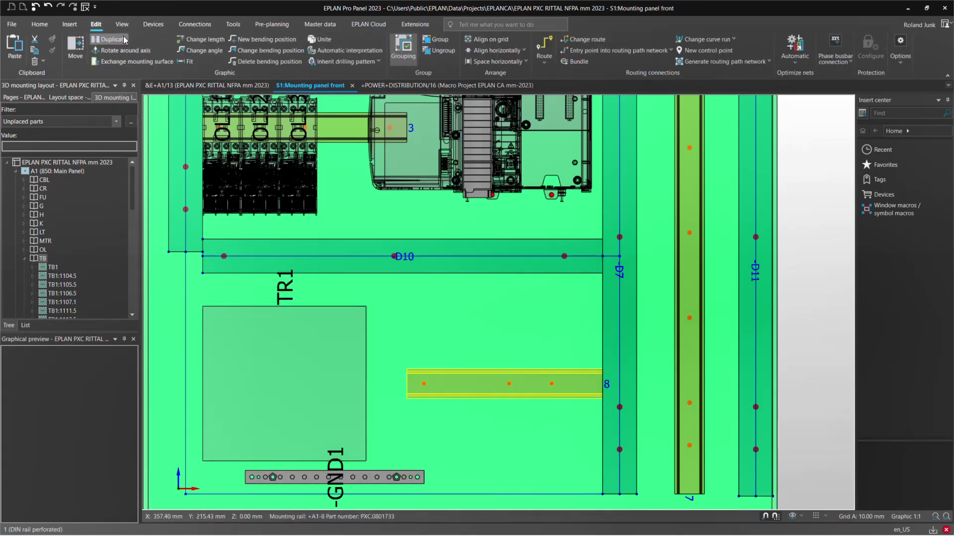
{"action": "left_click", "coordinate": [202, 39]}
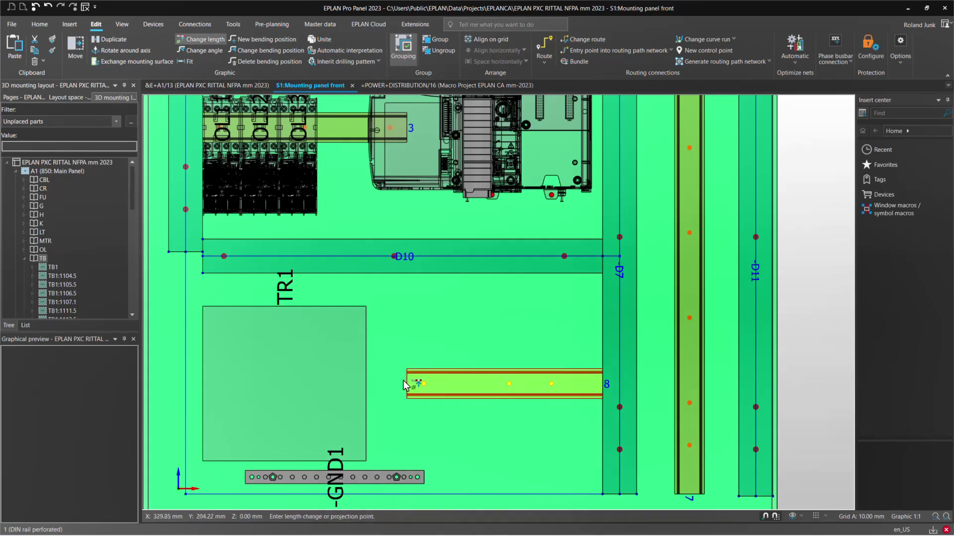
{"action": "left_click", "coordinate": [380, 383]}
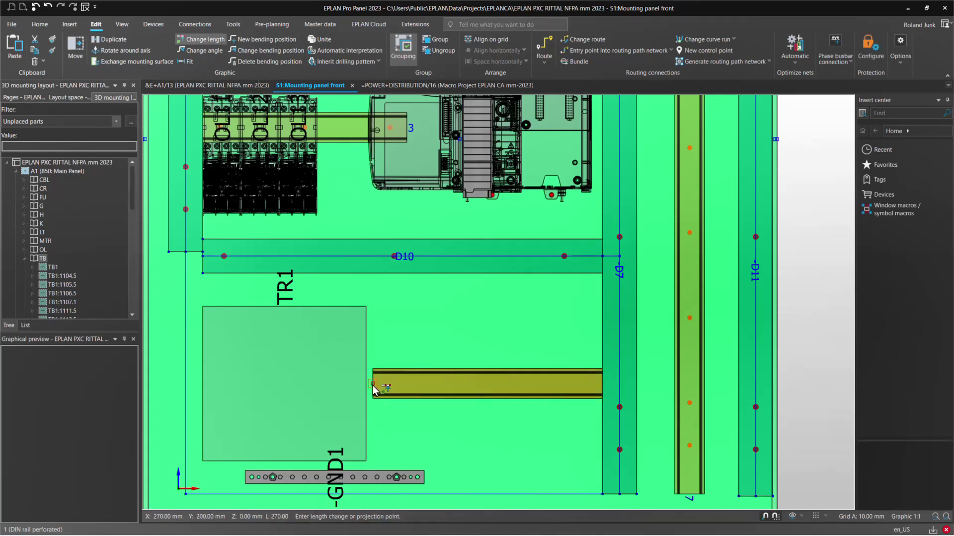
{"action": "left_click", "coordinate": [381, 395]}
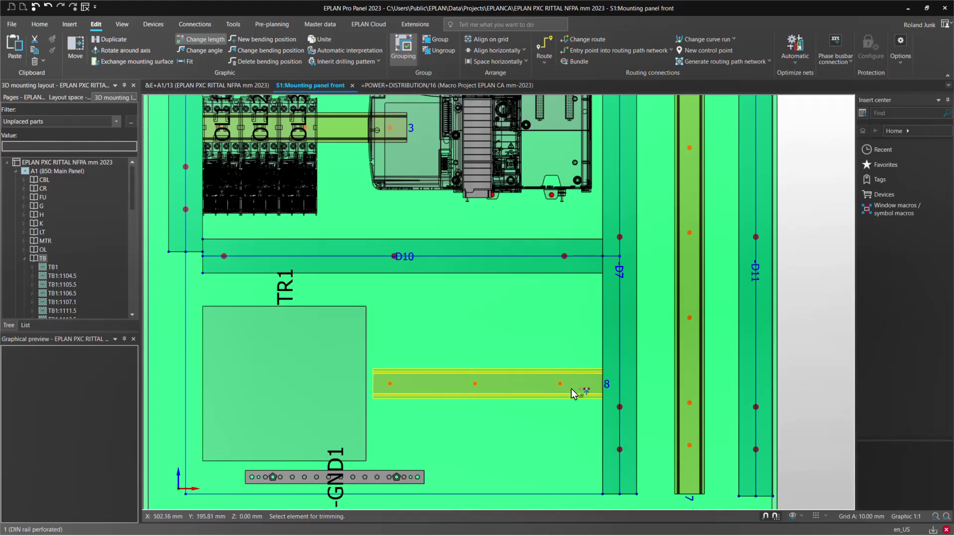
{"action": "left_click", "coordinate": [440, 257]}
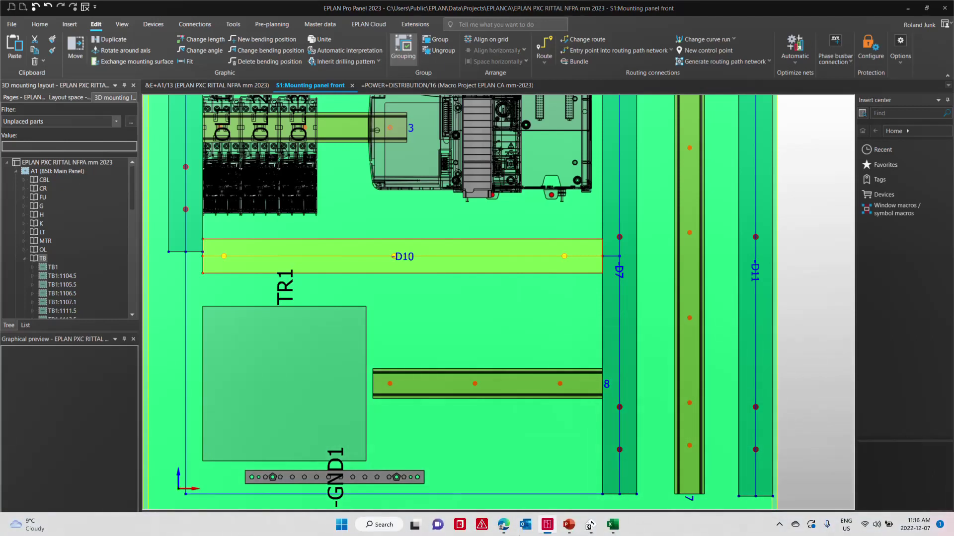
{"action": "key", "text": "super+Tab"}
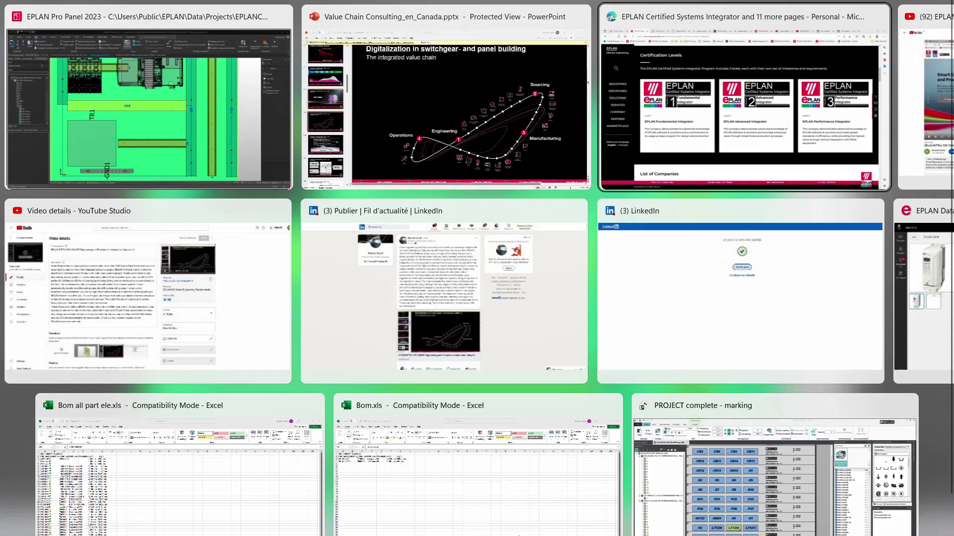
Open the Manufacturing value chain page at 75% zoom and scroll to the Perforex BC section
{"action": "left_click", "coordinate": [741, 18]}
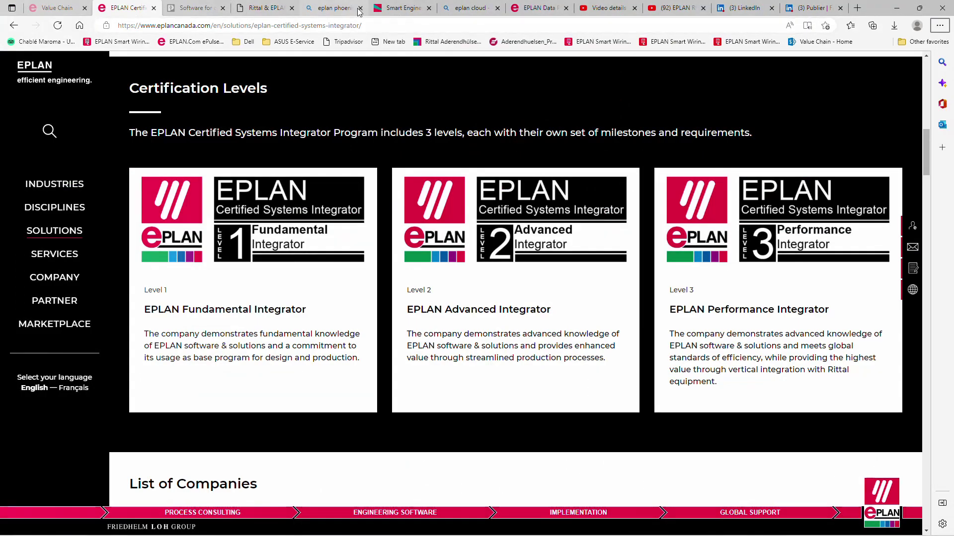
{"action": "left_click", "coordinate": [50, 8]}
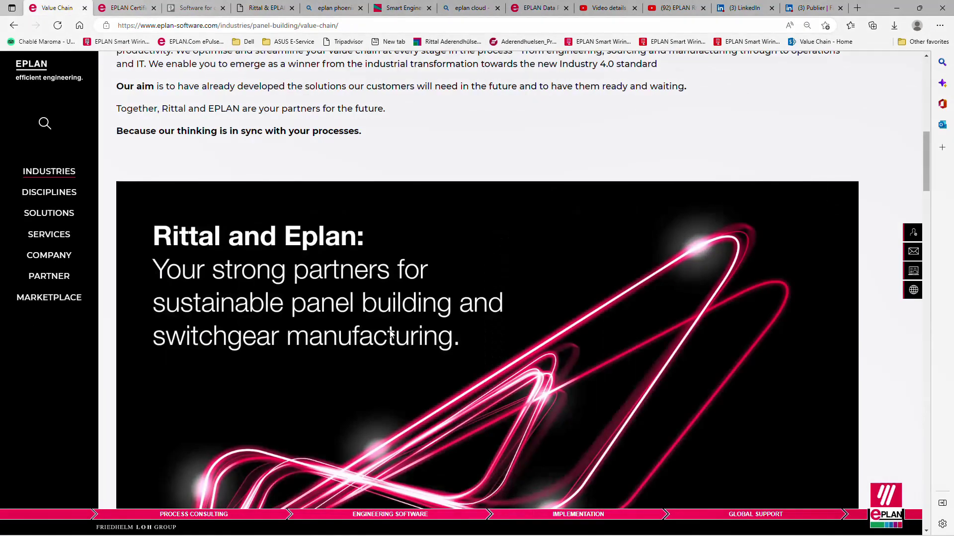
{"action": "scroll", "coordinate": [473, 351], "scroll_direction": "down", "scroll_amount": 15}
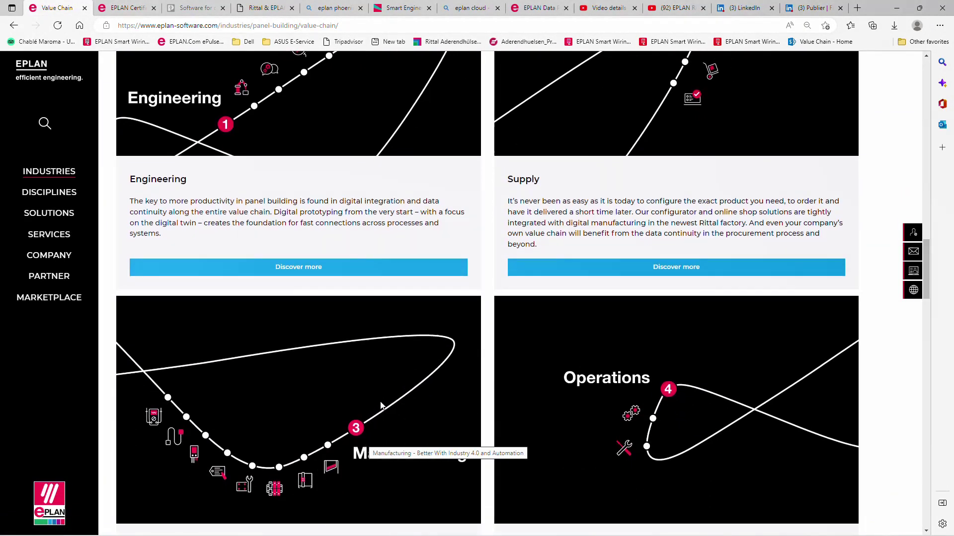
{"action": "scroll", "coordinate": [368, 432], "scroll_direction": "down", "scroll_amount": 3}
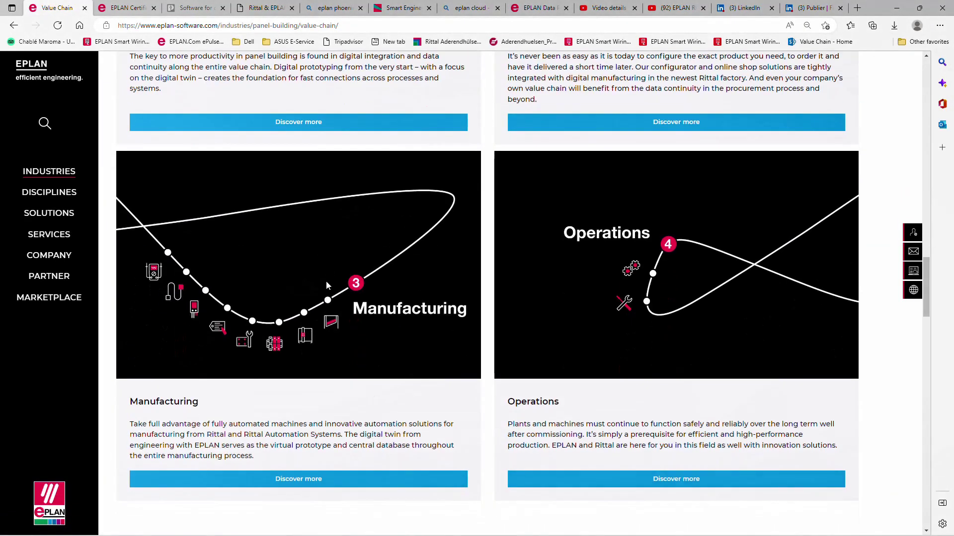
{"action": "left_click", "coordinate": [323, 484]}
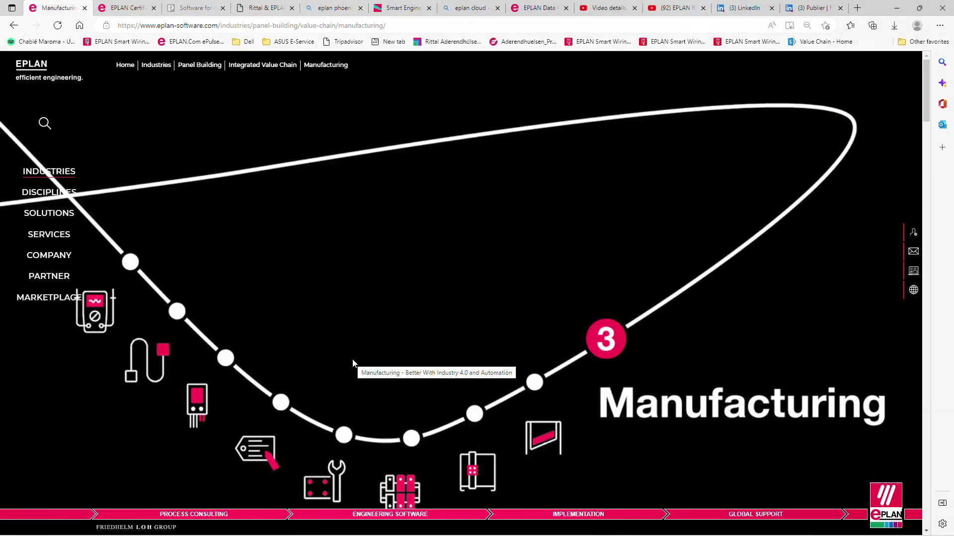
{"action": "key", "text": "ctrl+minus"}
{"action": "key", "text": "ctrl+minus"}
{"action": "scroll", "coordinate": [399, 308], "scroll_direction": "down", "scroll_amount": 10}
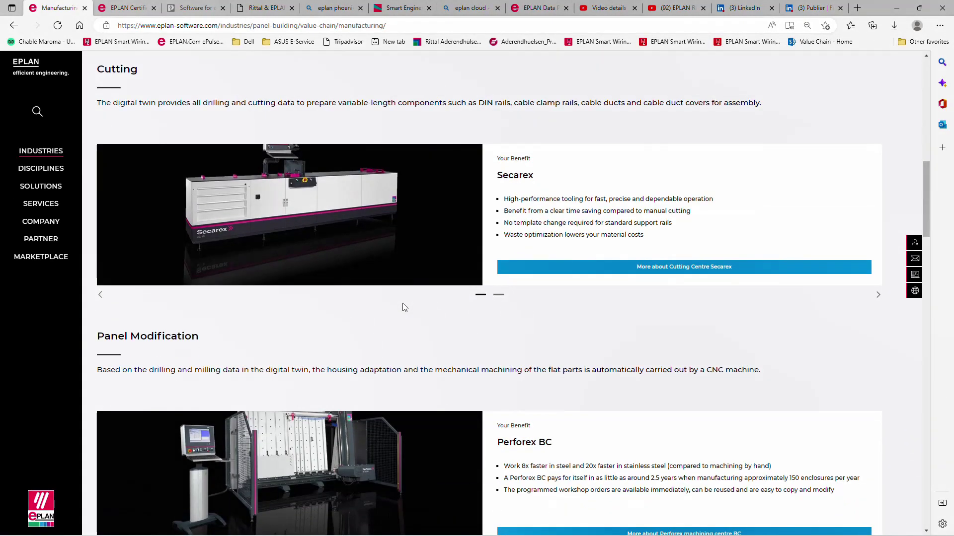
{"action": "scroll", "coordinate": [403, 307], "scroll_direction": "down", "scroll_amount": 3}
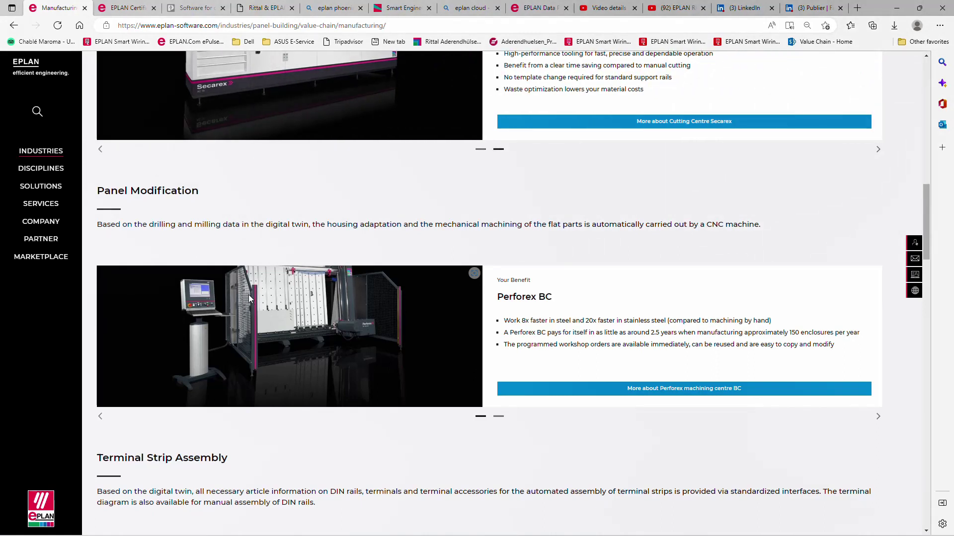
Follow the 'More about Perforex machining centre BC' link from the Manufacturing page
{"action": "left_click", "coordinate": [594, 389]}
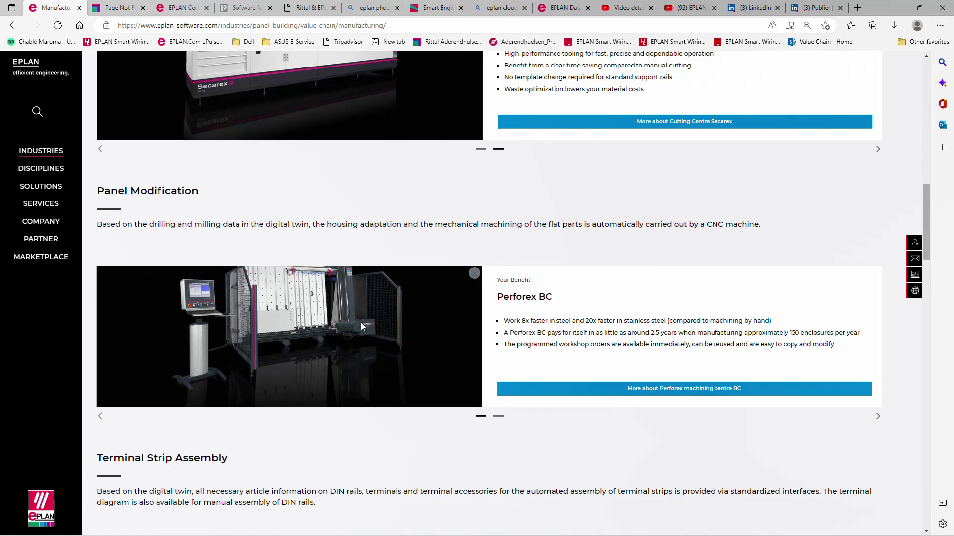
Switch back to the EPLAN Pro Panel project window through Task View
{"action": "key", "text": "super+Tab"}
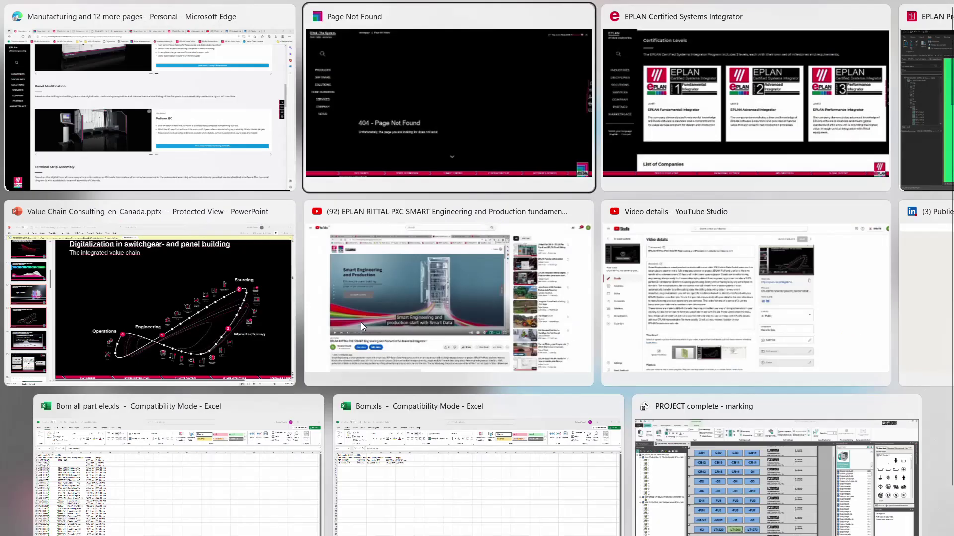
{"action": "key", "text": "Right"}
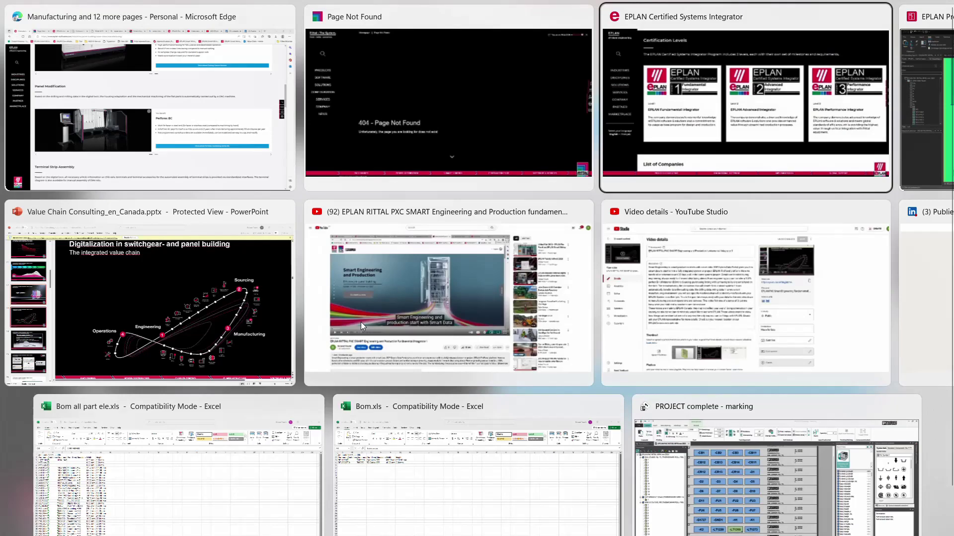
{"action": "key", "text": "Right"}
{"action": "key", "text": "Return"}
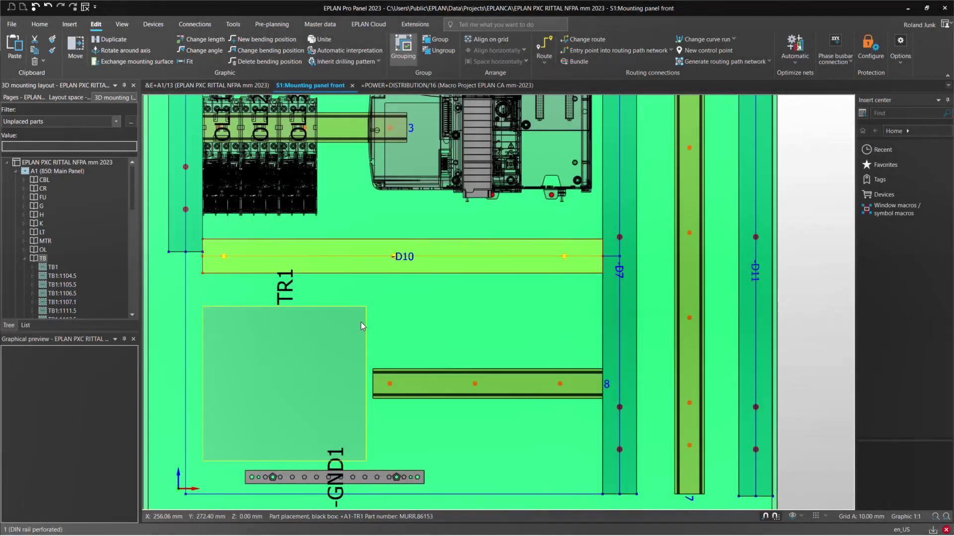
Move DIN rail 8 slightly higher beside the TR1 black box
{"action": "left_click", "coordinate": [407, 386]}
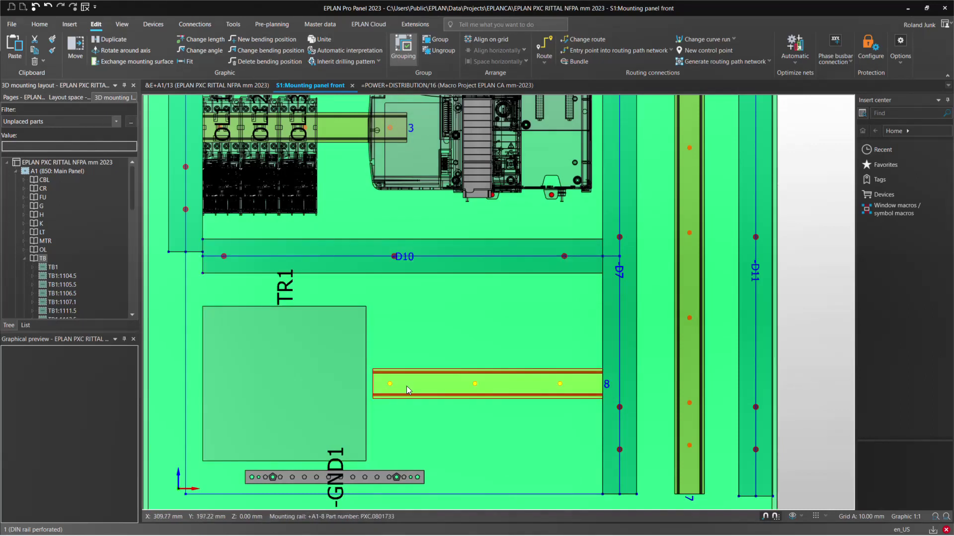
{"action": "left_click_drag", "start_coordinate": [406, 386], "coordinate": [372, 349]}
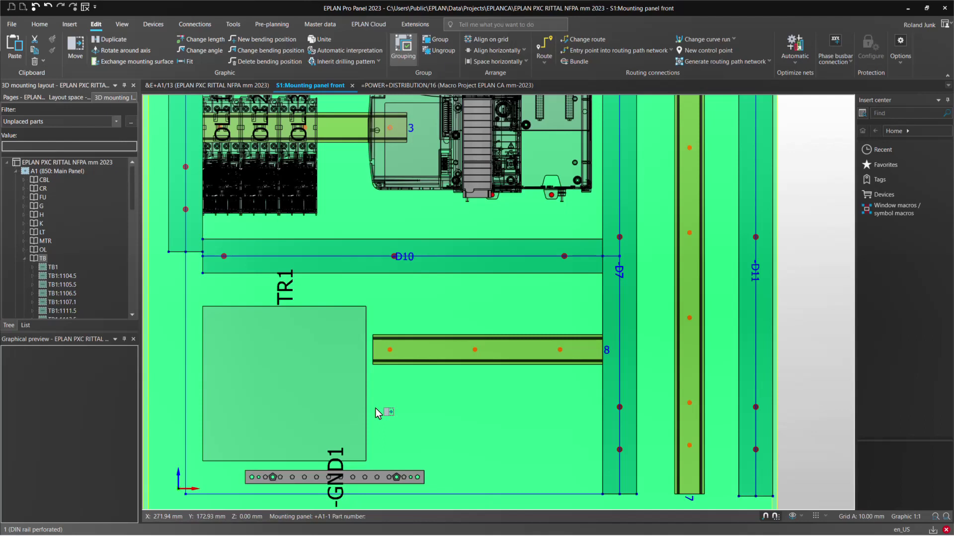
{"action": "left_click", "coordinate": [364, 412]}
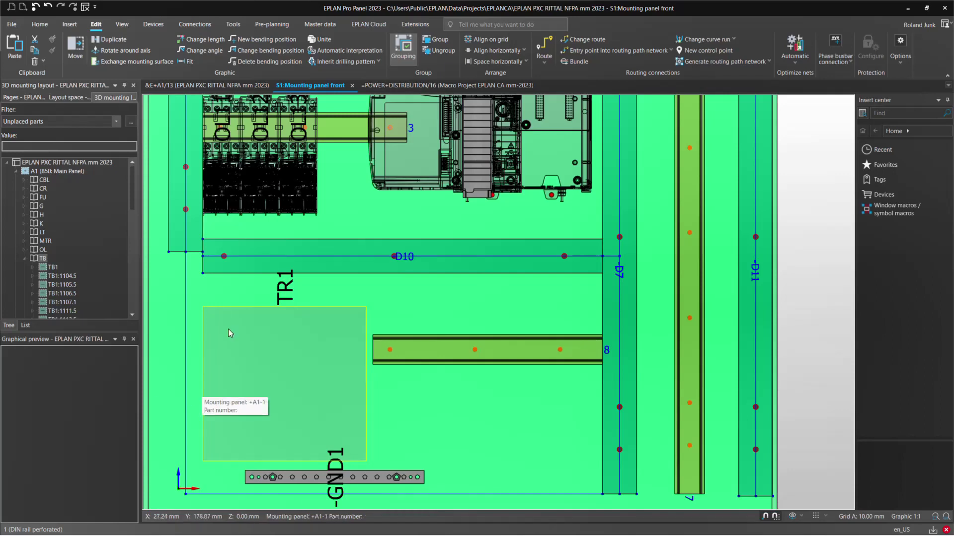
Drag the TB terminal strips from the 3D mounting layout tree onto the panel, confirming multi-strip placement
{"action": "scroll", "coordinate": [315, 261], "scroll_direction": "down", "scroll_amount": 1}
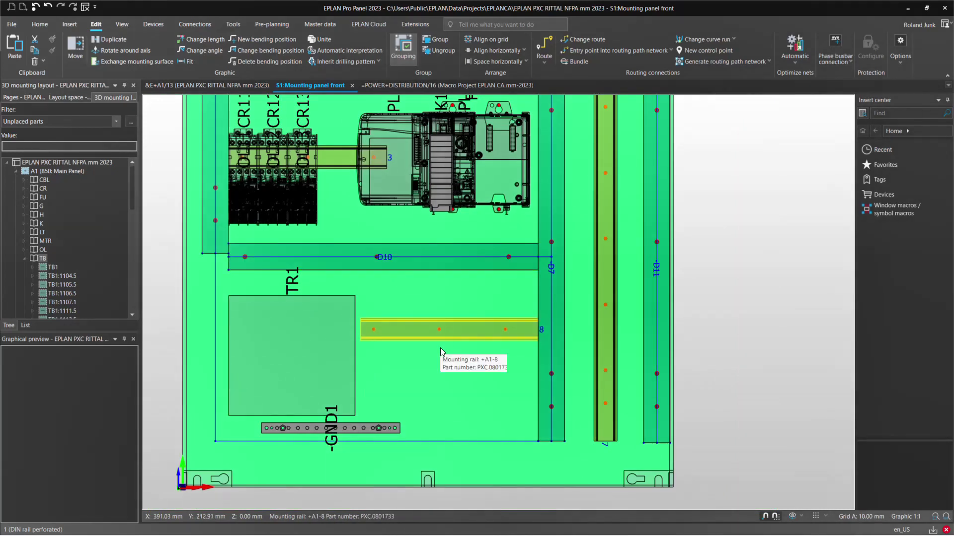
{"action": "left_click", "coordinate": [45, 260]}
{"action": "left_click_drag", "start_coordinate": [44, 261], "coordinate": [425, 300]}
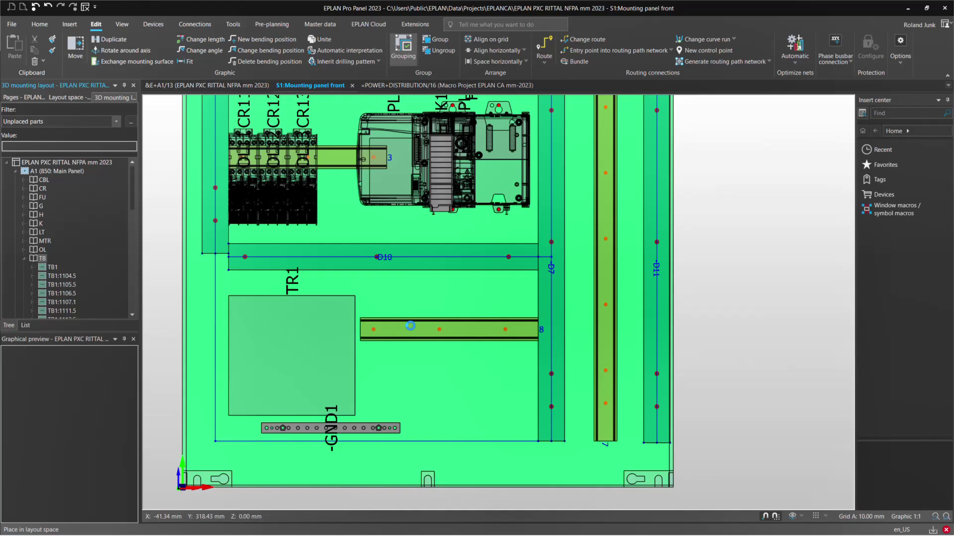
{"action": "left_click", "coordinate": [410, 325]}
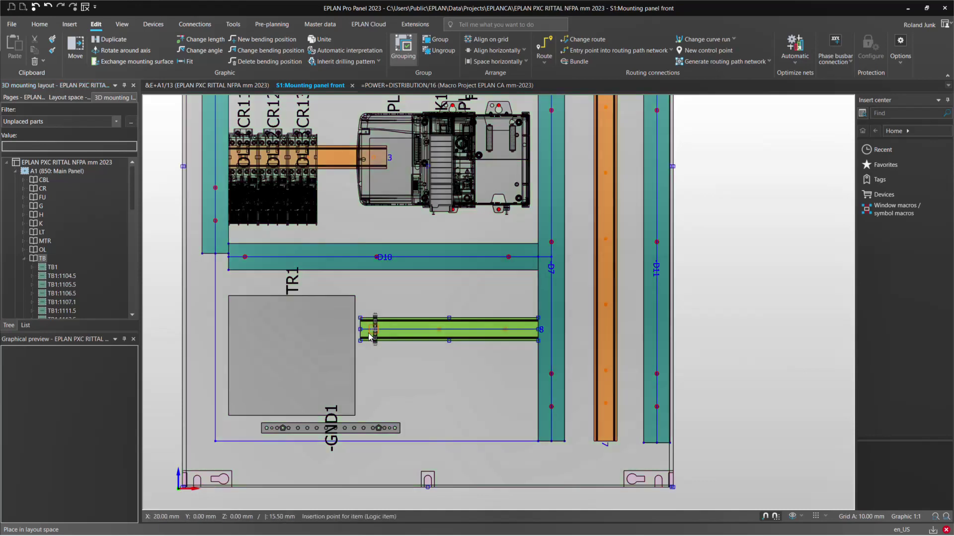
Place the first strip at rail 8's left end and the others, including TB122, down rail 7
{"action": "left_click", "coordinate": [361, 389]}
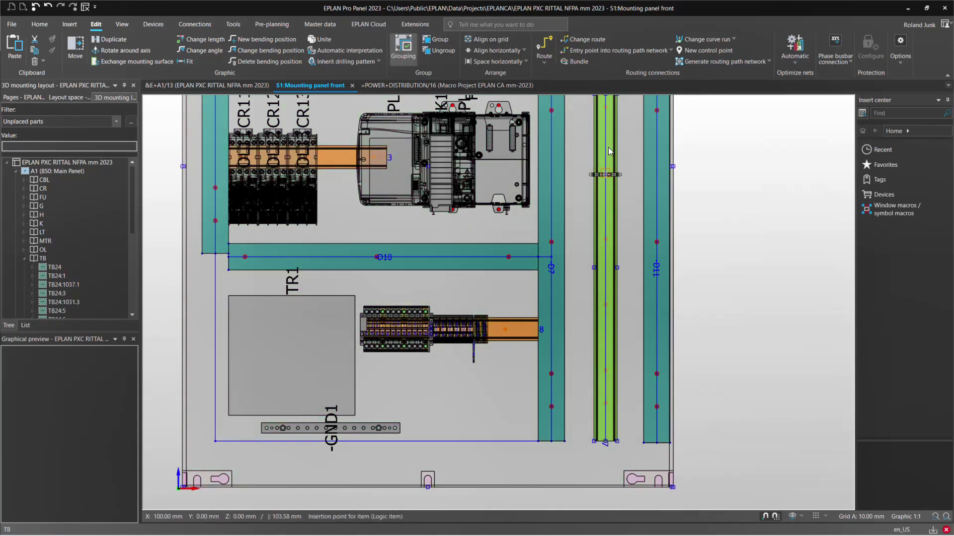
{"action": "scroll", "coordinate": [605, 209], "scroll_direction": "down", "scroll_amount": 1}
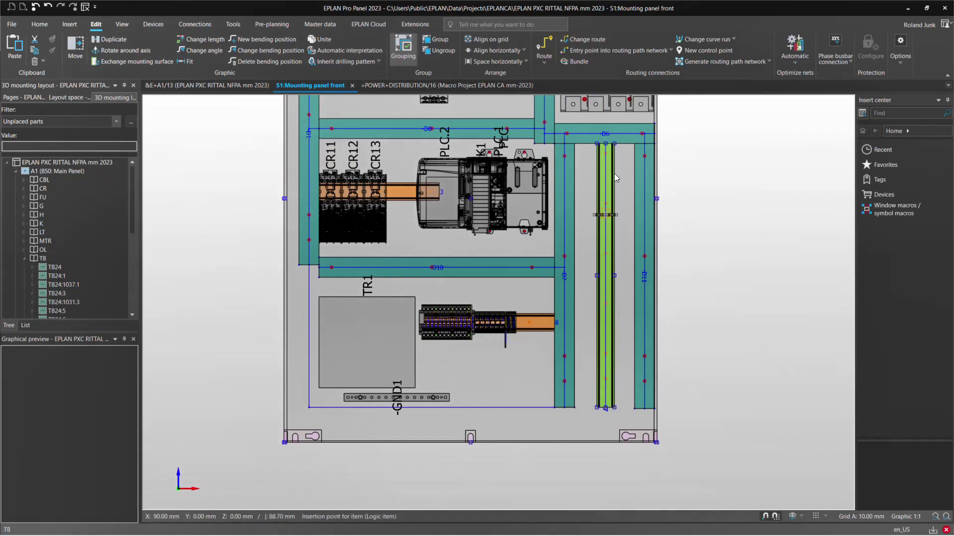
{"action": "left_click", "coordinate": [607, 149]}
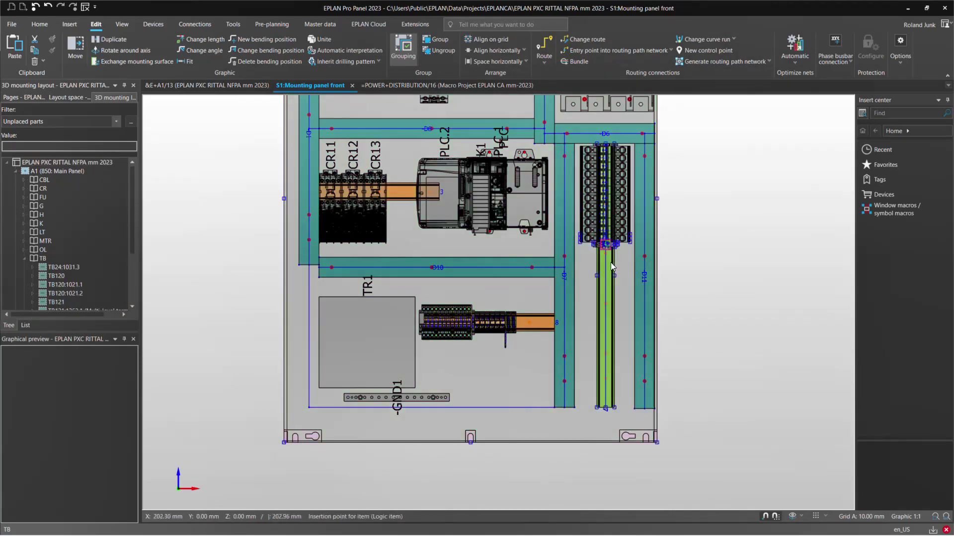
{"action": "left_click", "coordinate": [601, 287]}
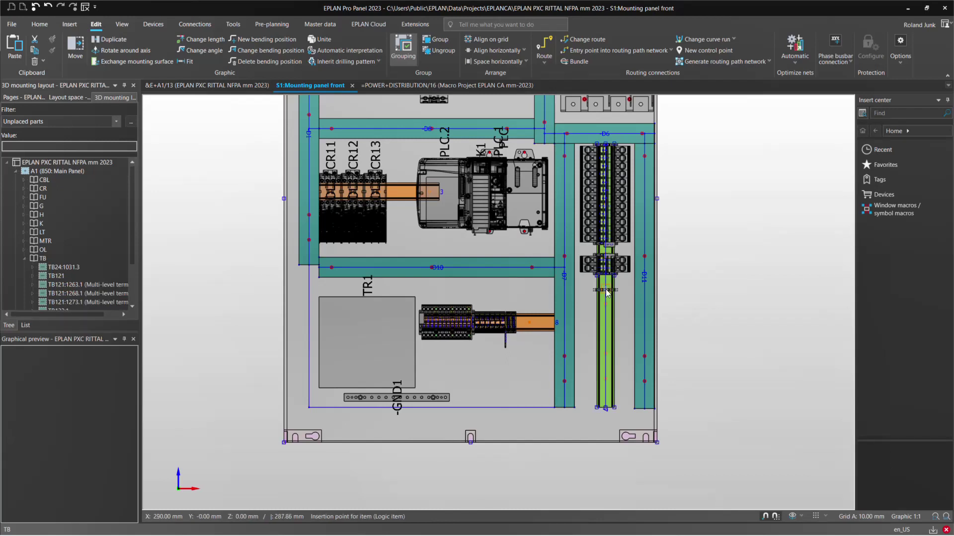
{"action": "left_click", "coordinate": [606, 294]}
{"action": "left_click", "coordinate": [598, 331]}
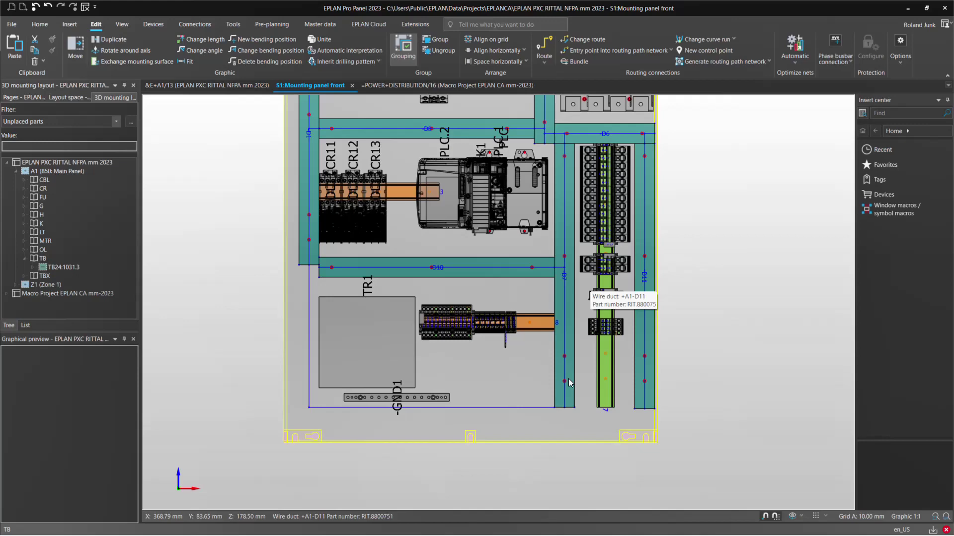
{"action": "scroll", "coordinate": [595, 332], "scroll_direction": "up", "scroll_amount": 6}
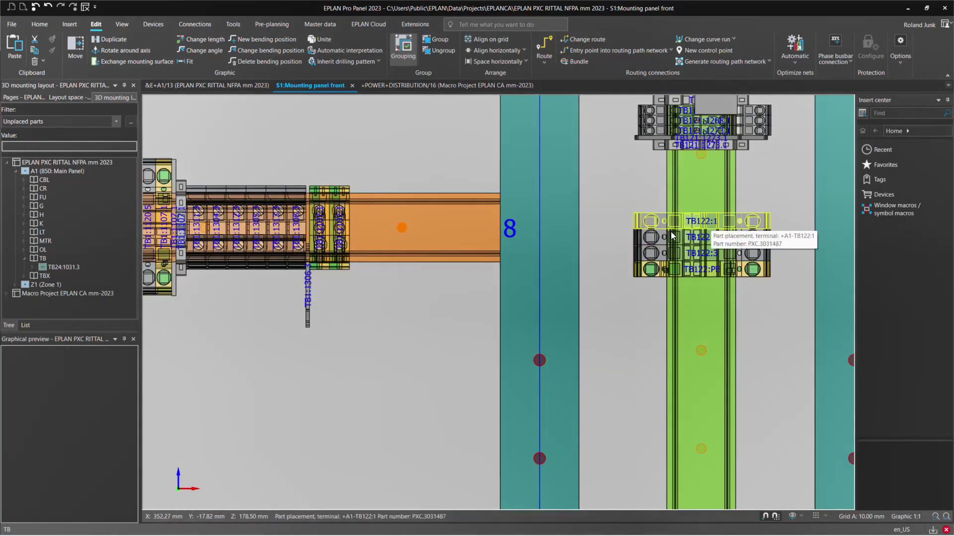
{"action": "left_click", "coordinate": [723, 223]}
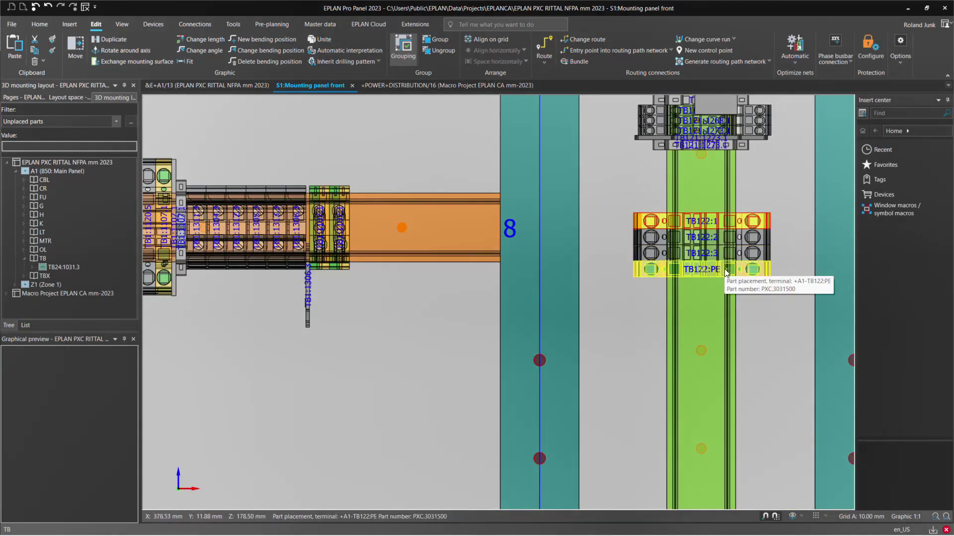
{"action": "scroll", "coordinate": [749, 257], "scroll_direction": "down", "scroll_amount": 1}
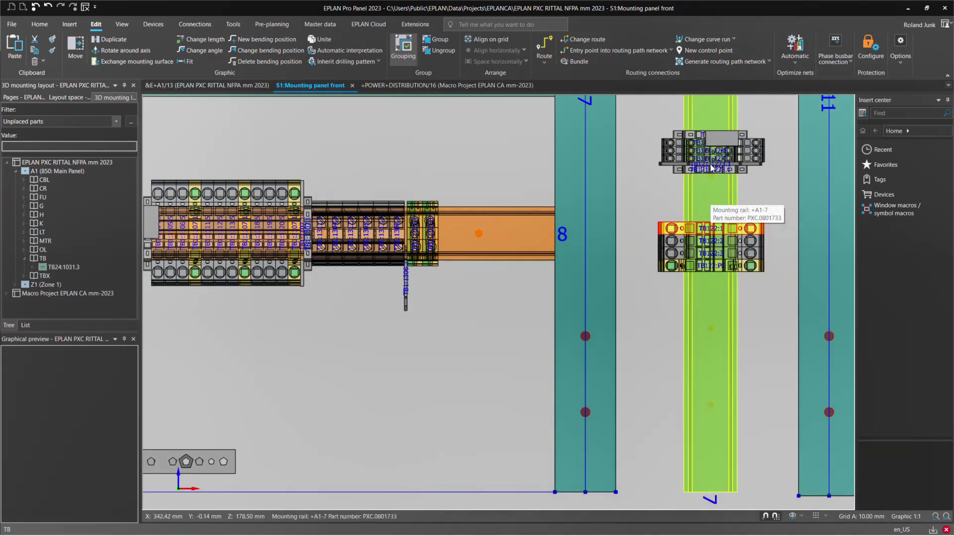
{"action": "left_click", "coordinate": [700, 141]}
{"action": "left_click", "coordinate": [720, 139]}
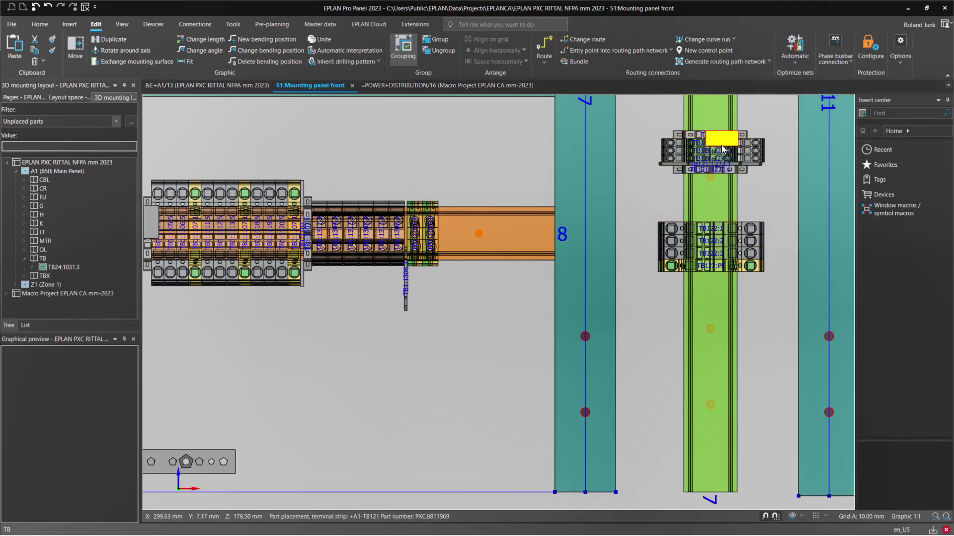
{"action": "left_click", "coordinate": [717, 171]}
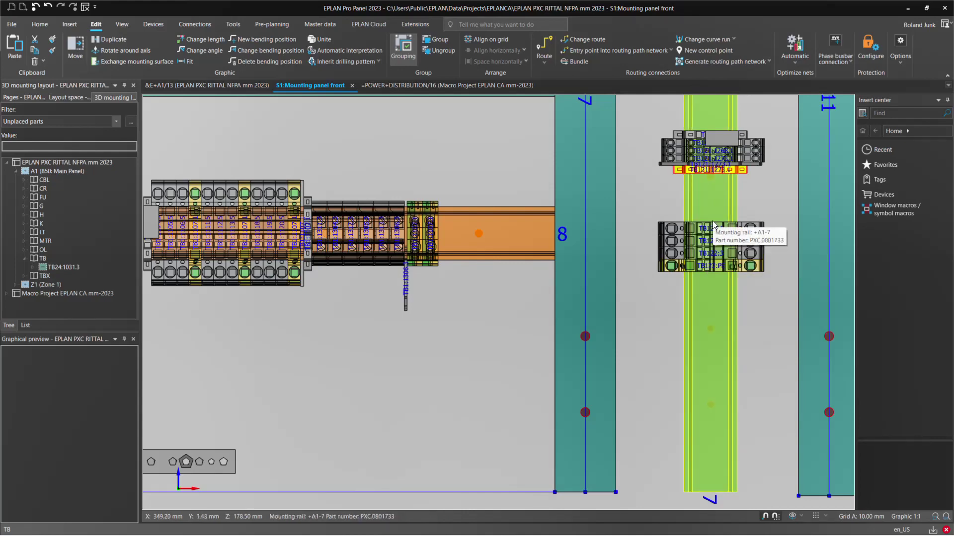
{"action": "left_click", "coordinate": [791, 518]}
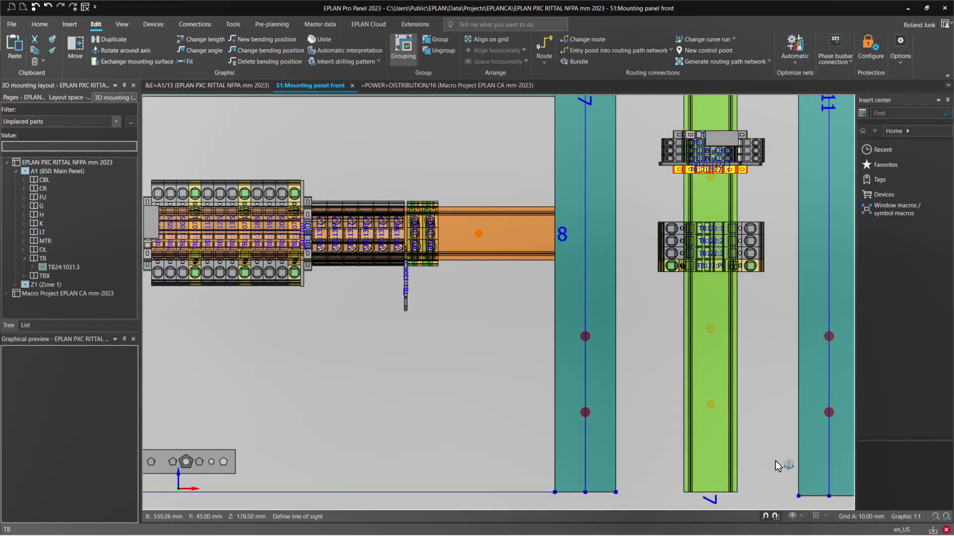
Tilt the panel to inspect the placed terminals in 3D, then return to the '3D viewpoint, front' view
{"action": "left_click_drag", "start_coordinate": [776, 461], "coordinate": [747, 442]}
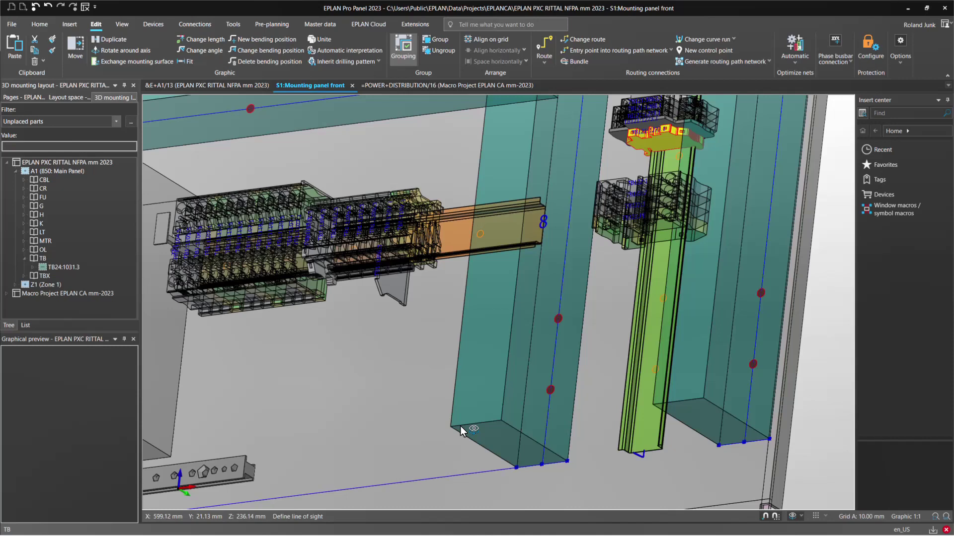
{"action": "left_click", "coordinate": [232, 23]}
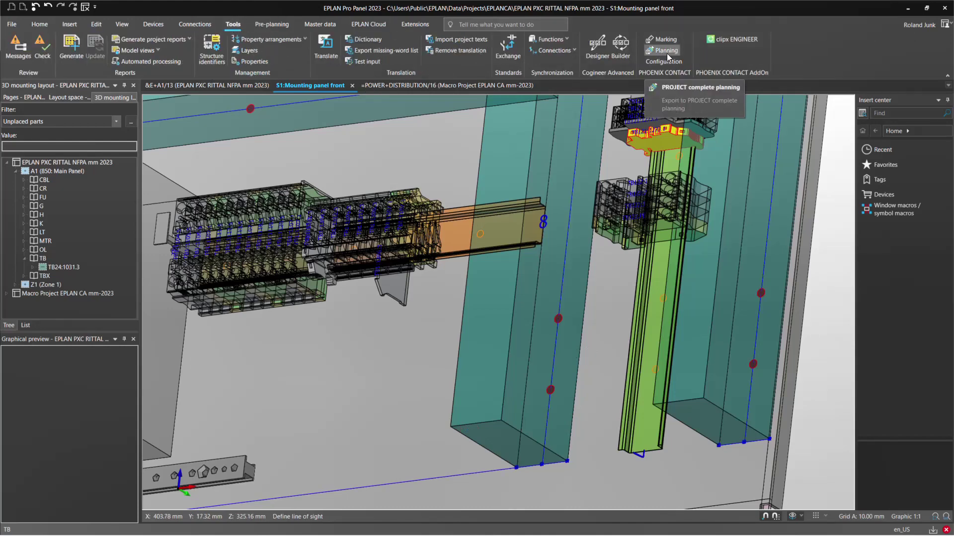
{"action": "left_click", "coordinate": [801, 516]}
{"action": "left_click", "coordinate": [827, 448]}
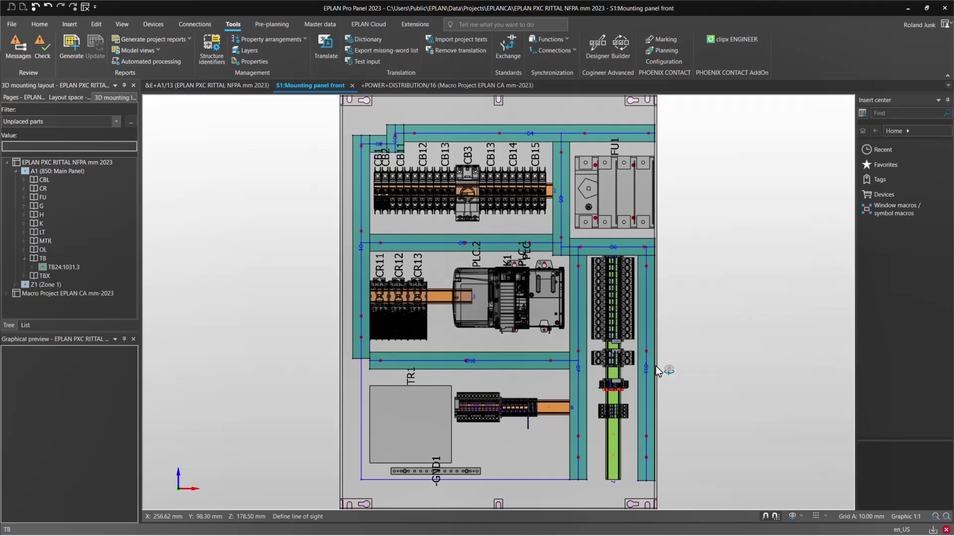
Select the project root in the Pages tree for all-page thumbnails, then scroll to the MAN pages
{"action": "left_click", "coordinate": [23, 98]}
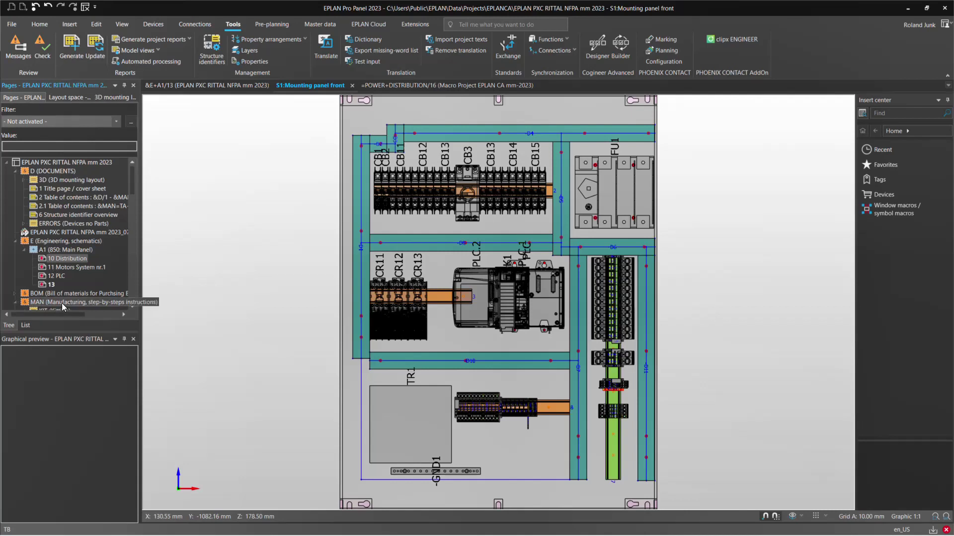
{"action": "left_click", "coordinate": [58, 162]}
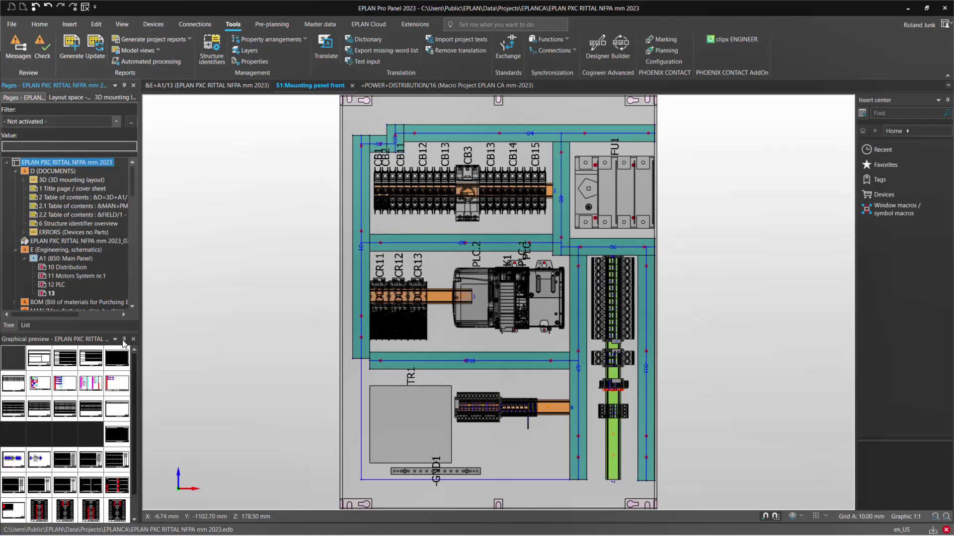
{"action": "scroll", "coordinate": [134, 311], "scroll_direction": "down", "scroll_amount": 4}
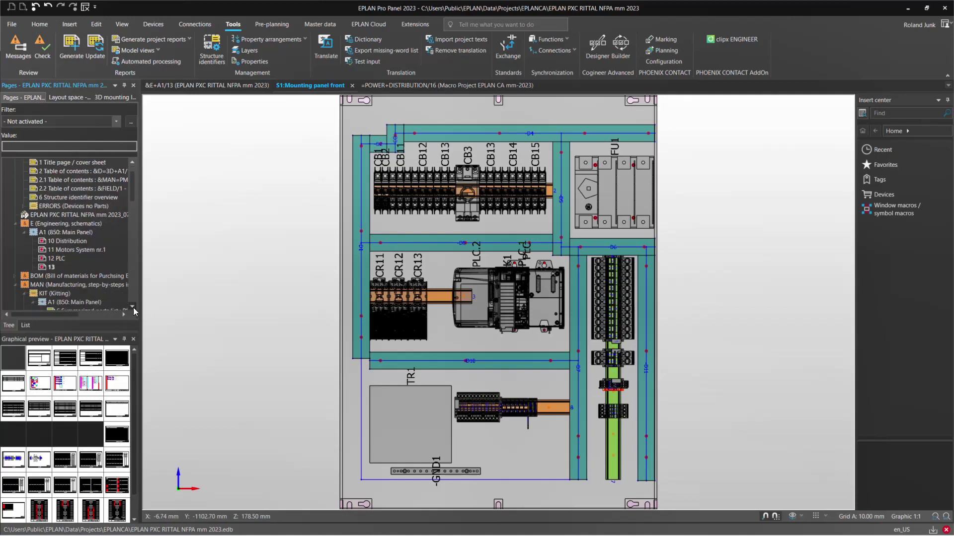
{"action": "scroll", "coordinate": [134, 312], "scroll_direction": "down", "scroll_amount": 1}
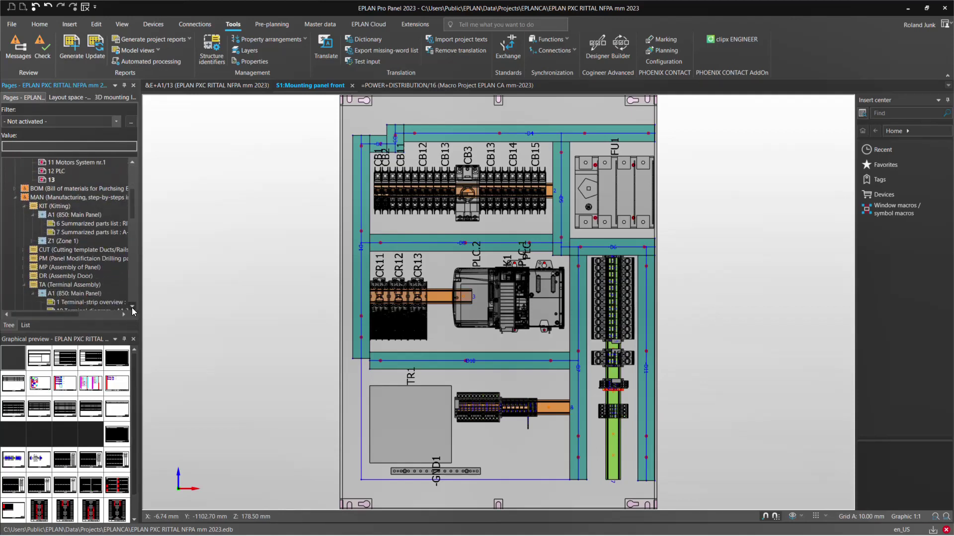
Open the summarized parts list, then the CUT 'Cutting template Ducts/Rails' page
{"action": "left_click", "coordinate": [73, 214]}
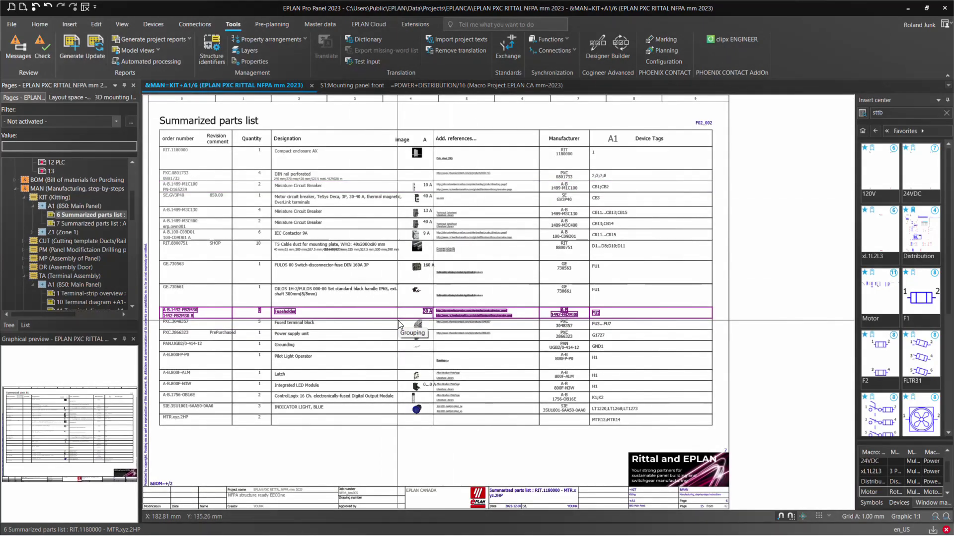
{"action": "left_click", "coordinate": [79, 241]}
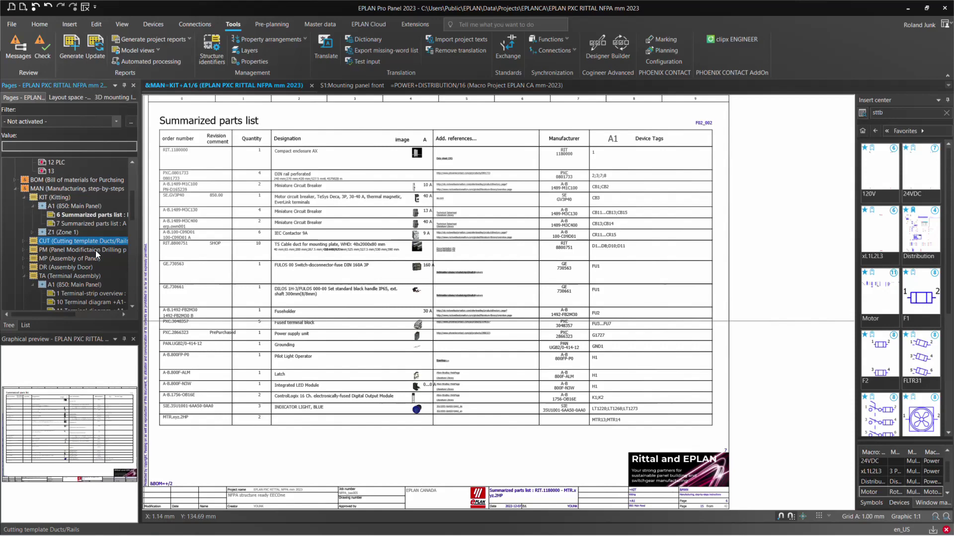
{"action": "double_click", "coordinate": [55, 462]}
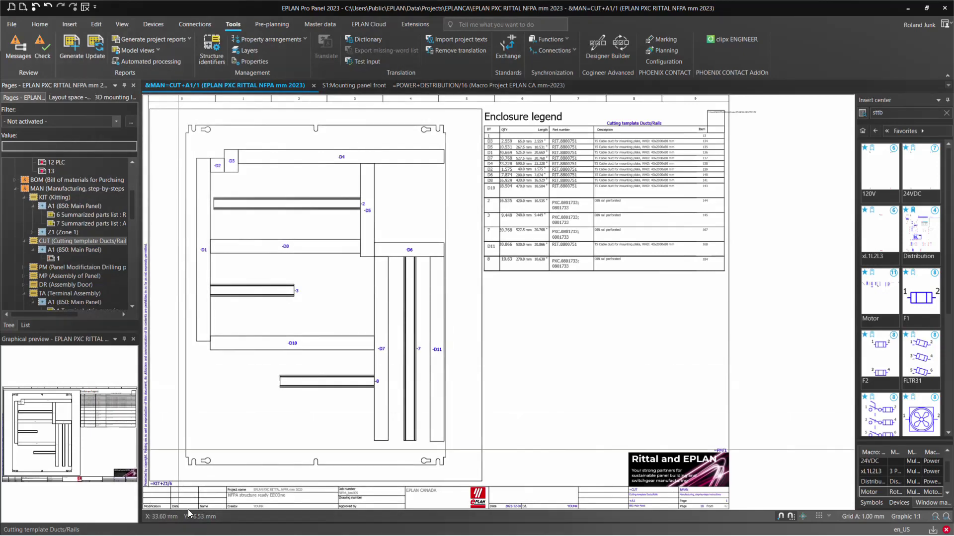
Zoom around the cutting template drawing and its legend of cut lengths and part numbers
{"action": "scroll", "coordinate": [298, 382], "scroll_direction": "up", "scroll_amount": 2}
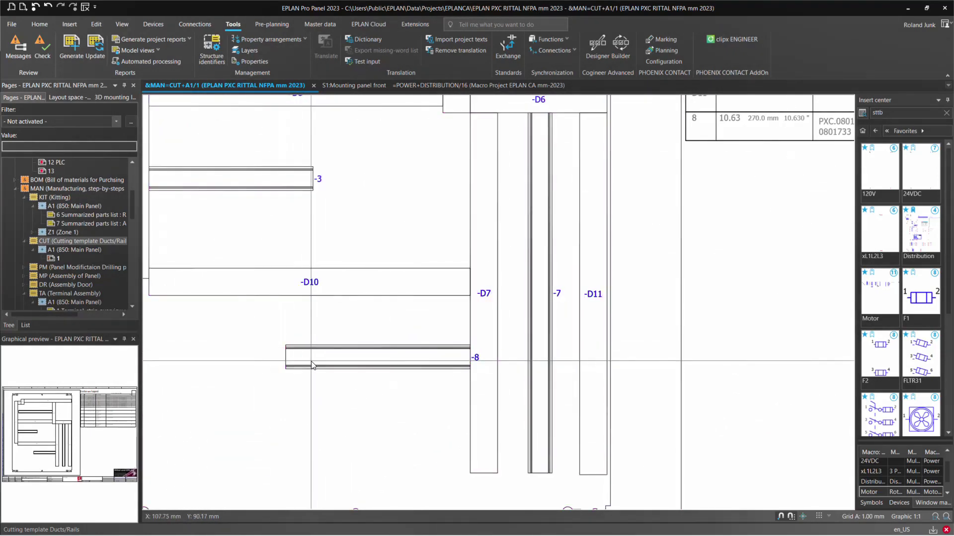
{"action": "scroll", "coordinate": [487, 368], "scroll_direction": "down", "scroll_amount": 2}
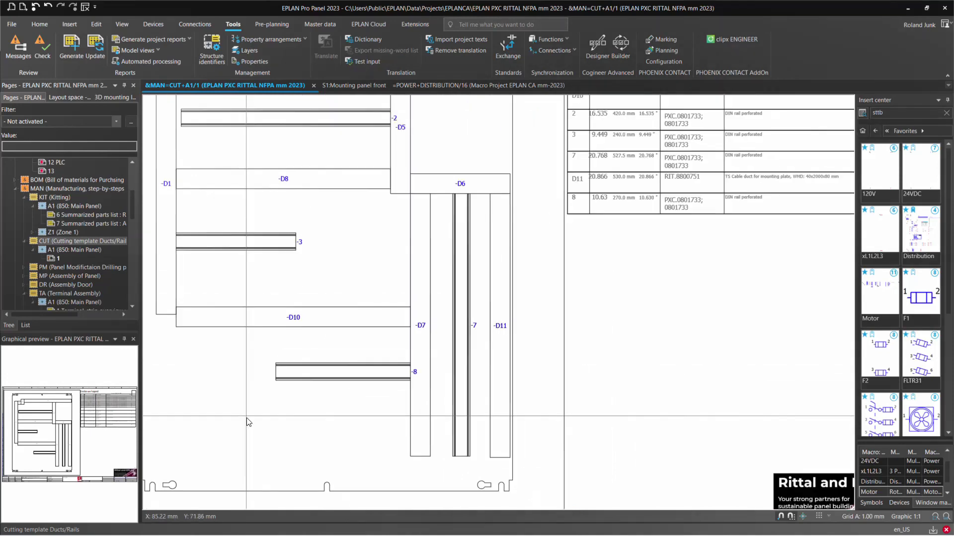
{"action": "scroll", "coordinate": [547, 208], "scroll_direction": "up", "scroll_amount": 3}
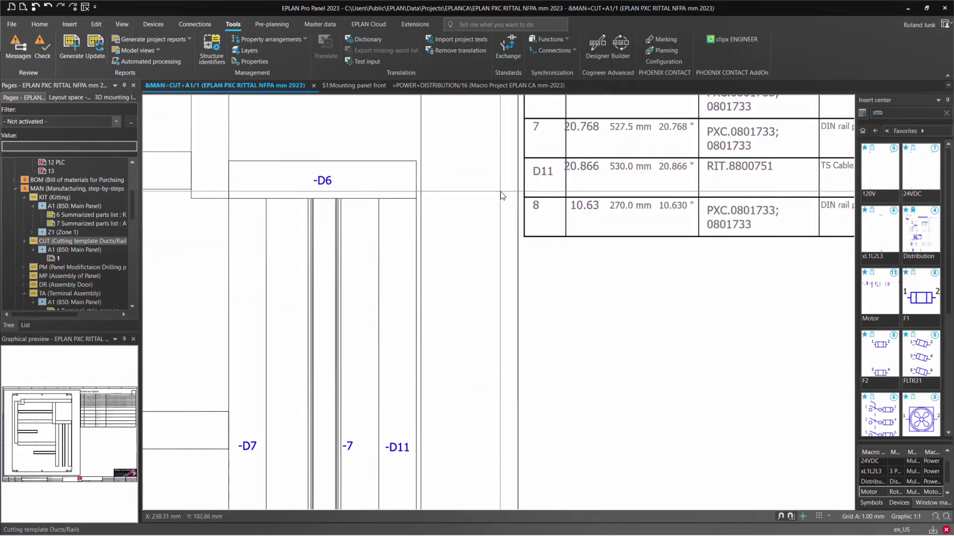
{"action": "left_click_drag", "start_coordinate": [502, 191], "coordinate": [684, 366]}
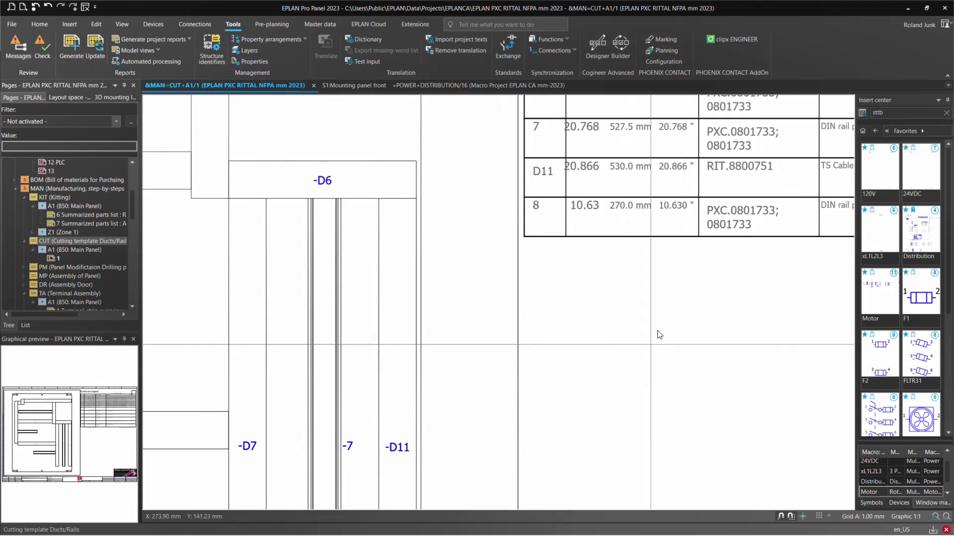
{"action": "scroll", "coordinate": [682, 281], "scroll_direction": "down", "scroll_amount": 2}
{"action": "scroll", "coordinate": [692, 343], "scroll_direction": "down", "scroll_amount": 2}
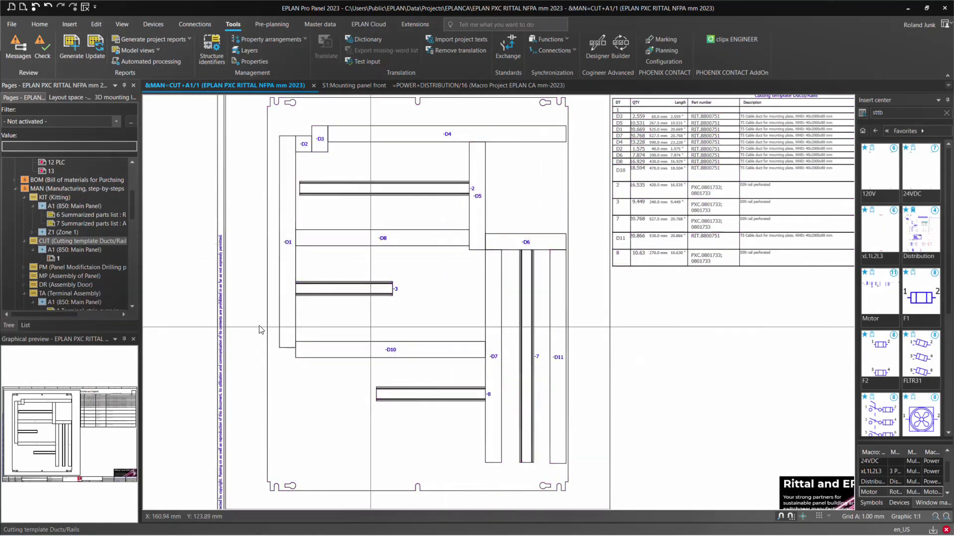
{"action": "left_click", "coordinate": [133, 307]}
{"action": "left_click", "coordinate": [134, 308]}
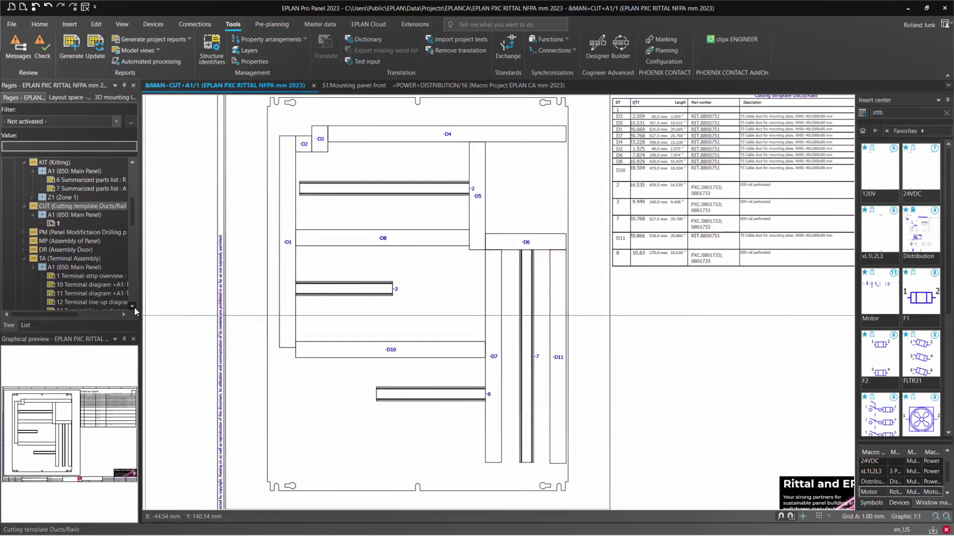
Return to EPLAN and open the PM drilling pattern page &MAN=PM+A1/1
{"action": "key", "text": "alt+Tab"}
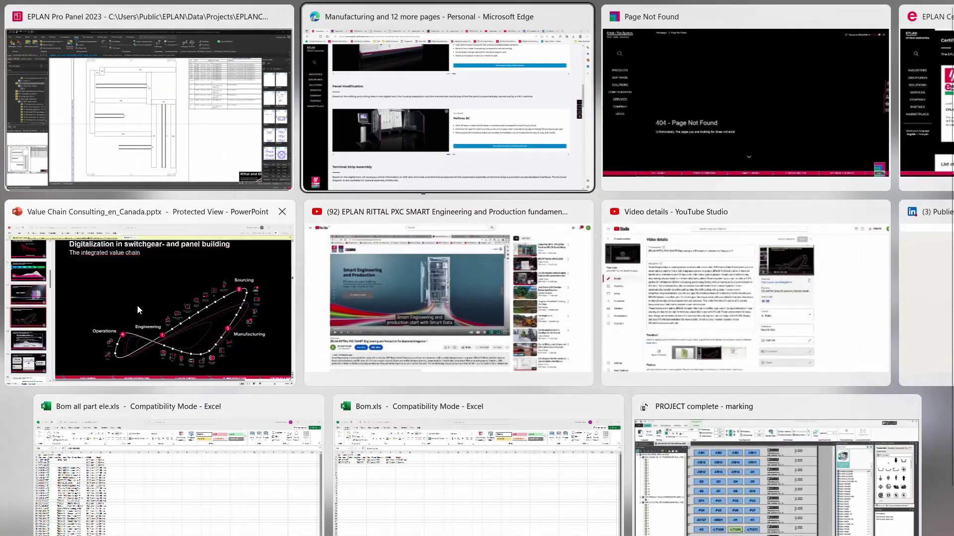
{"action": "key", "text": "alt+shift+Tab"}
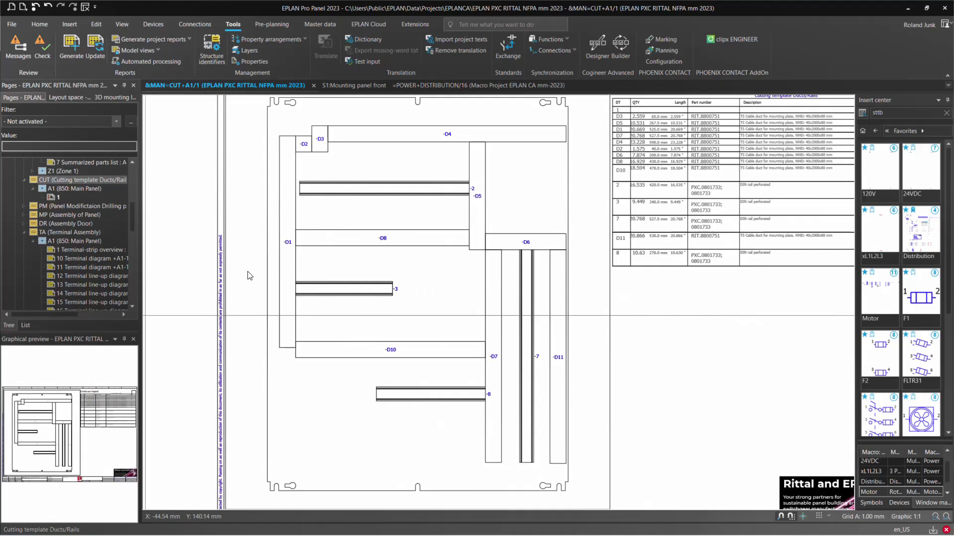
{"action": "double_click", "coordinate": [90, 206]}
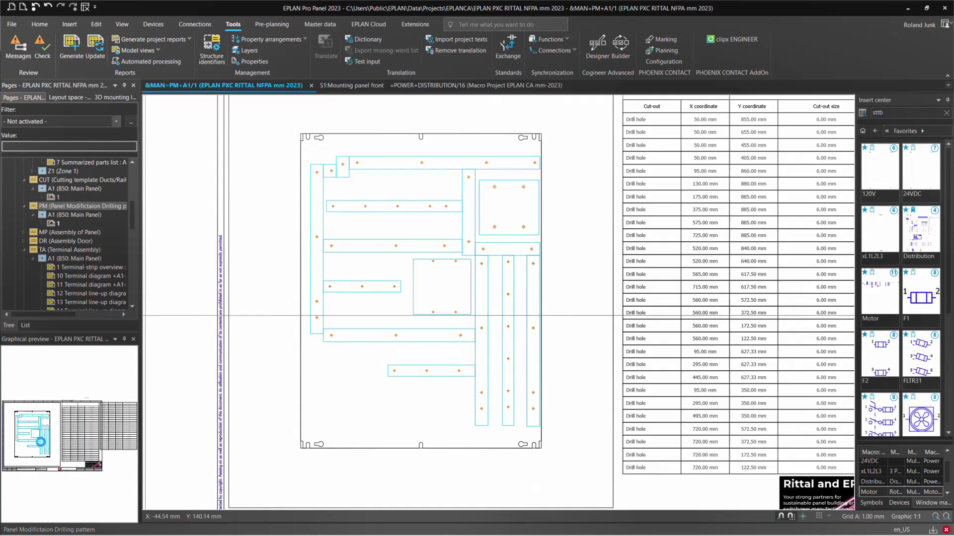
{"action": "left_click", "coordinate": [12, 25]}
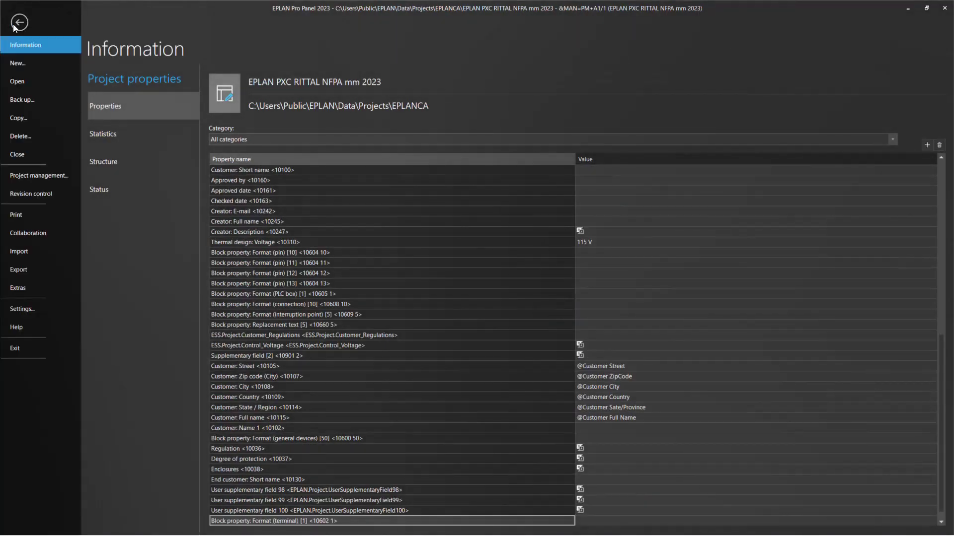
{"action": "left_click", "coordinate": [38, 271]}
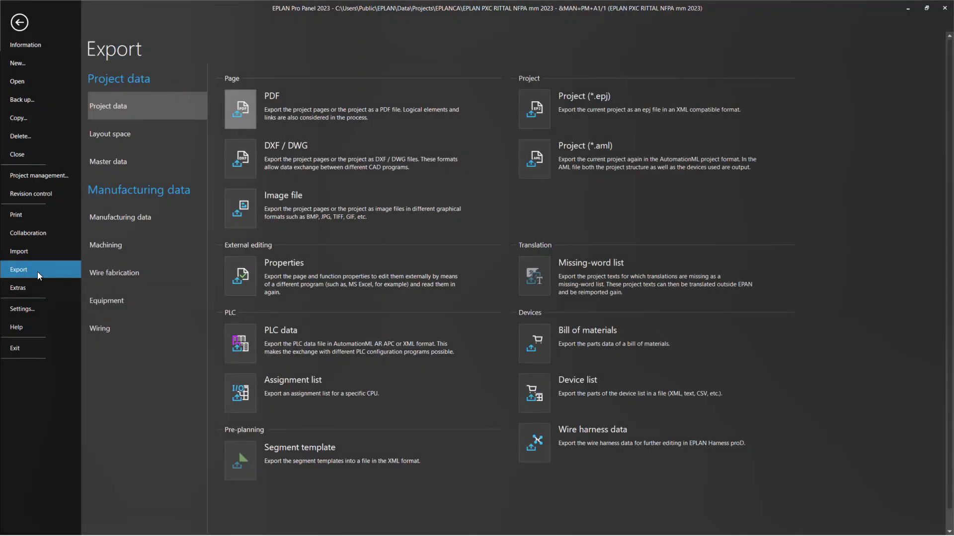
{"action": "left_click", "coordinate": [119, 249]}
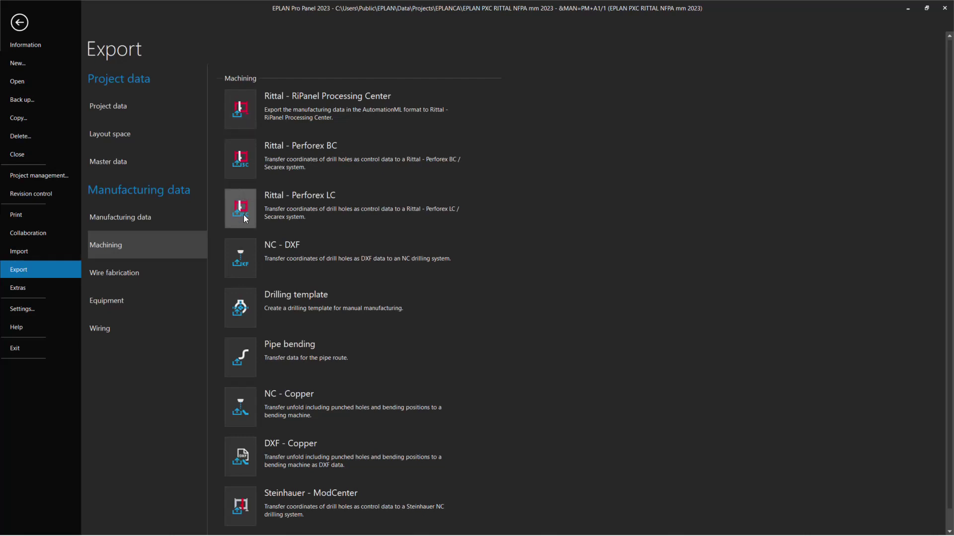
{"action": "left_click", "coordinate": [247, 159]}
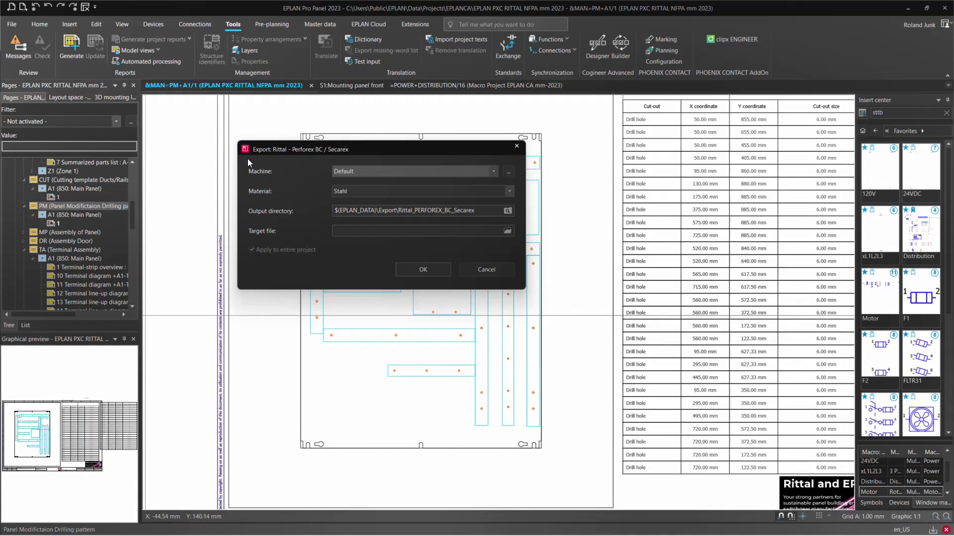
{"action": "key", "text": "Escape"}
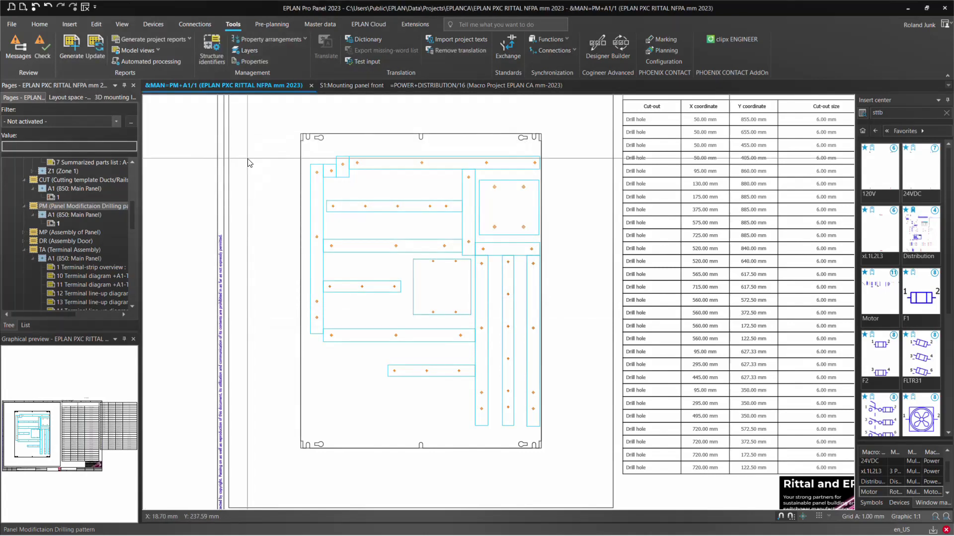
{"action": "key", "text": "alt+Tab"}
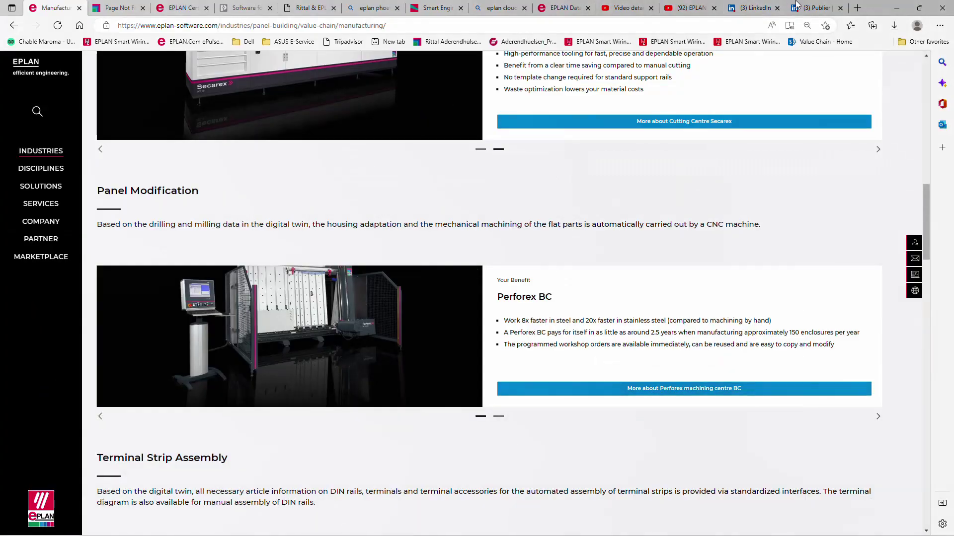
Search the web for 'youtube rittal perforex' in a new Edge tab
{"action": "left_click", "coordinate": [858, 8]}
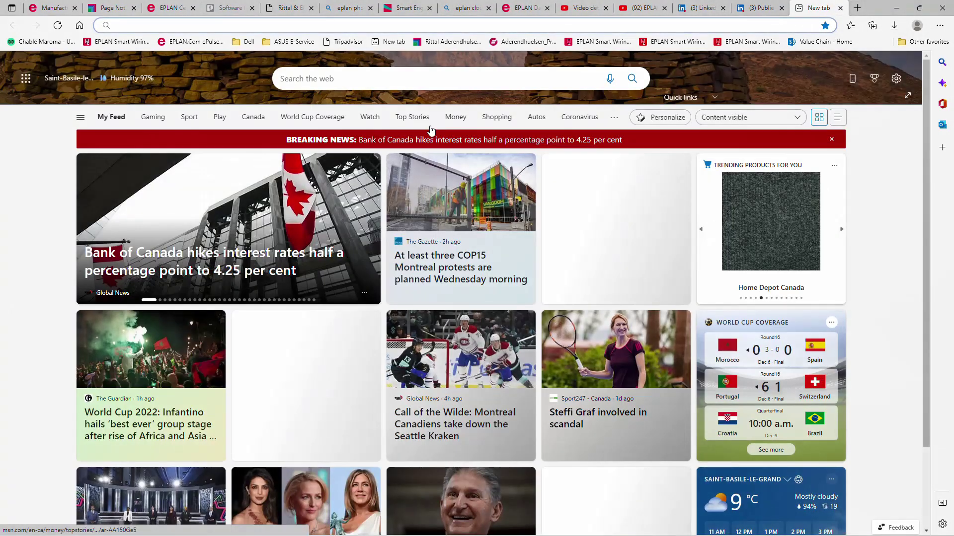
{"action": "type", "text": "youtu"}
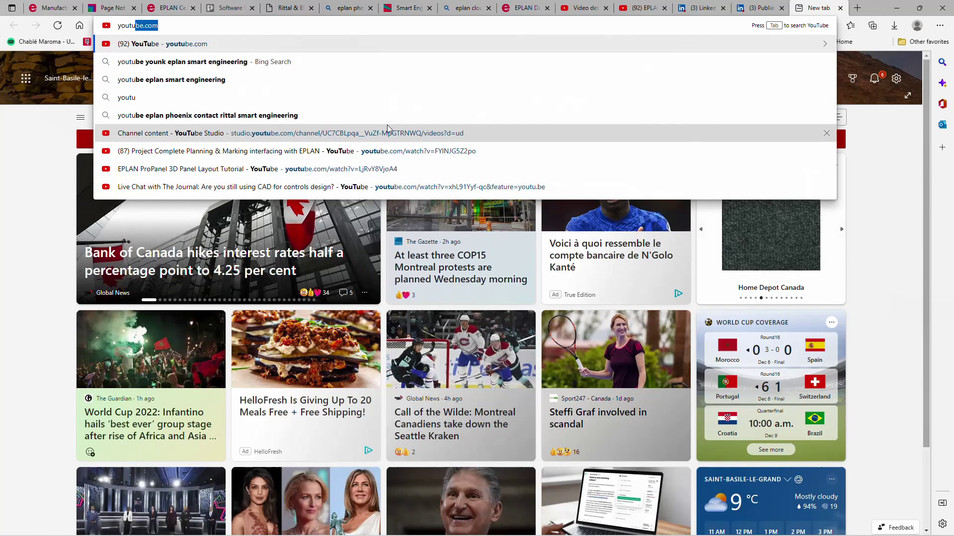
{"action": "type", "text": "be r"}
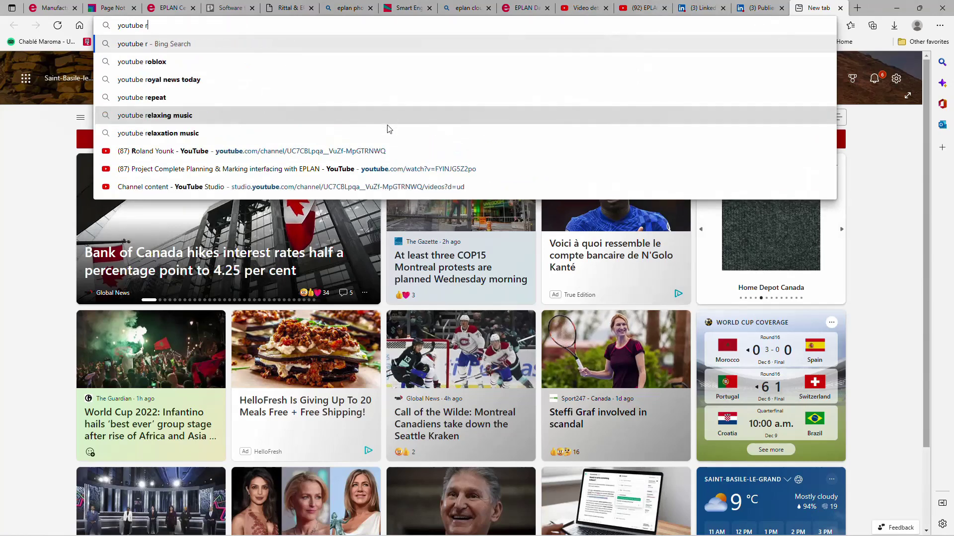
{"action": "type", "text": "ittal perforex"}
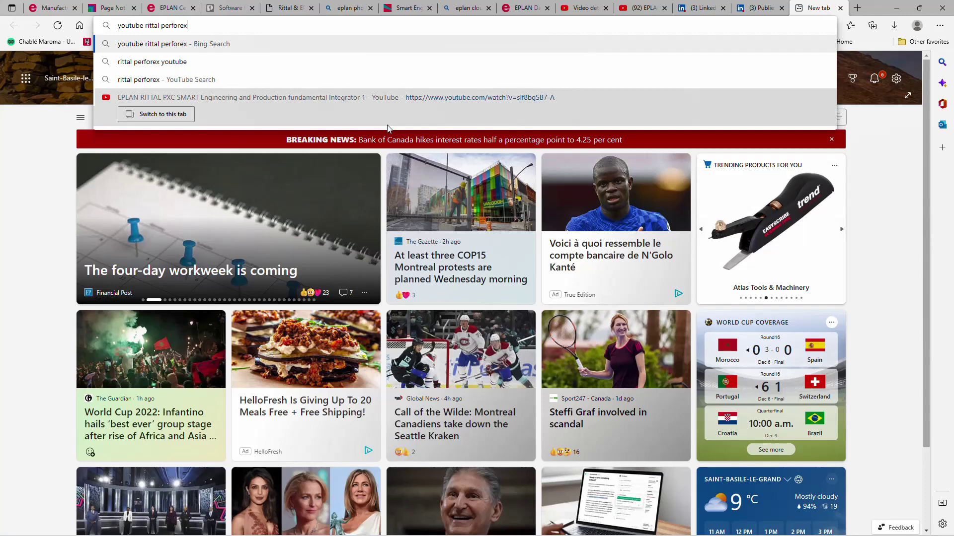
{"action": "key", "text": "Return"}
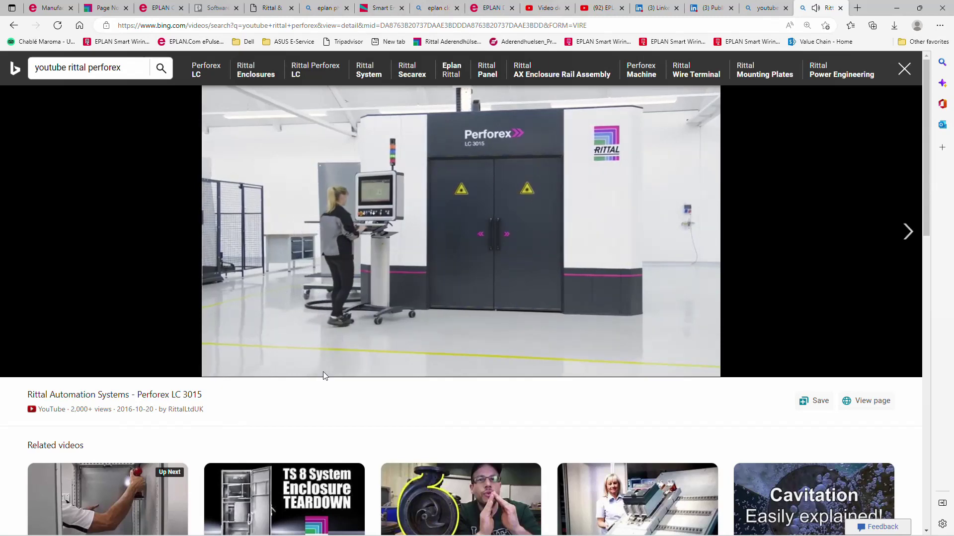
Pause the Perforex video and switch back to the EPLAN Pro Panel drilling pattern page
{"action": "left_click", "coordinate": [221, 366]}
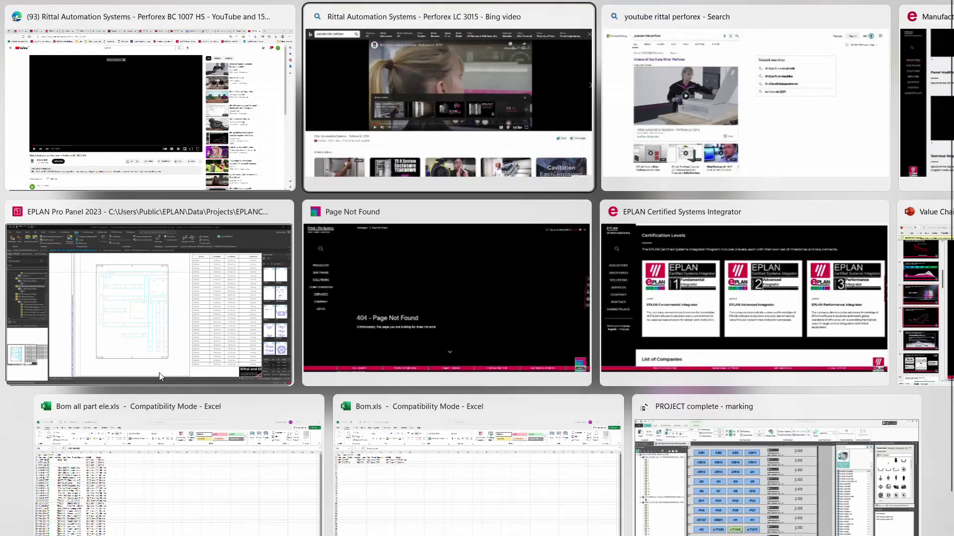
{"action": "key", "text": "Right"}
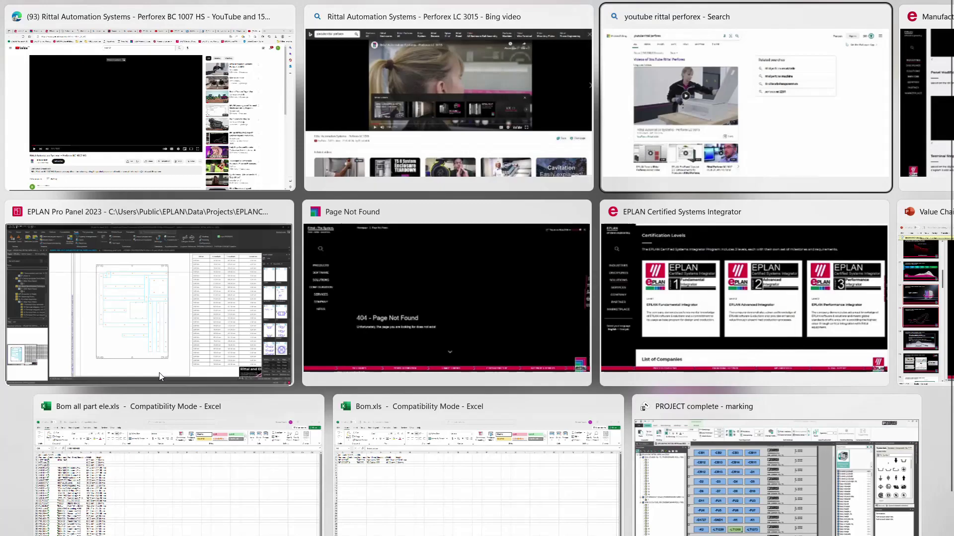
{"action": "left_click", "coordinate": [111, 348]}
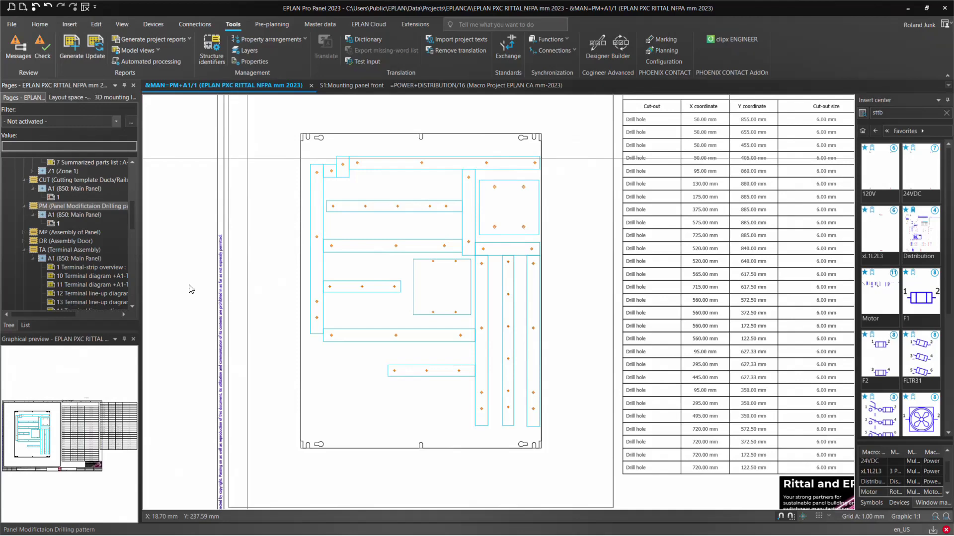
Open the S1:Enclosure 3D layout from the Layout space tree
{"action": "left_click", "coordinate": [351, 86]}
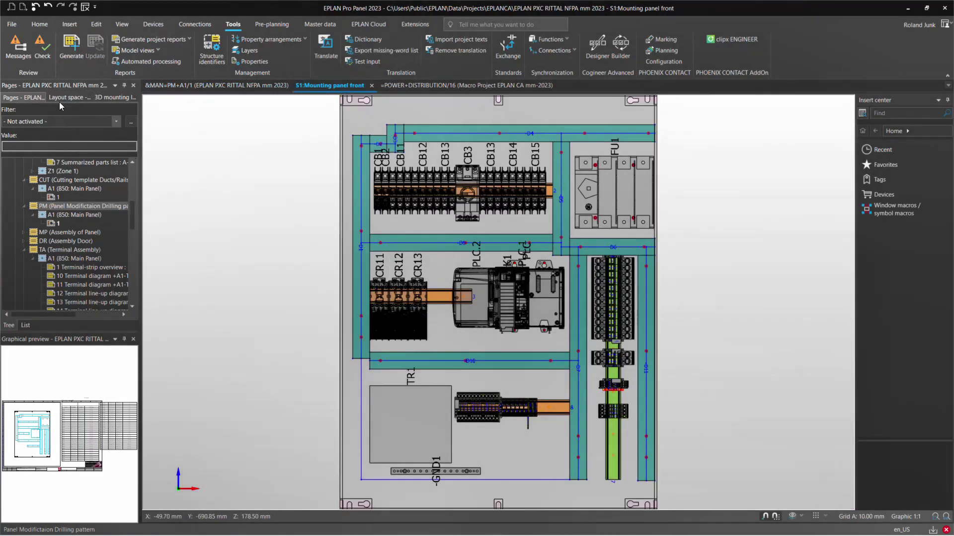
{"action": "left_click", "coordinate": [66, 97]}
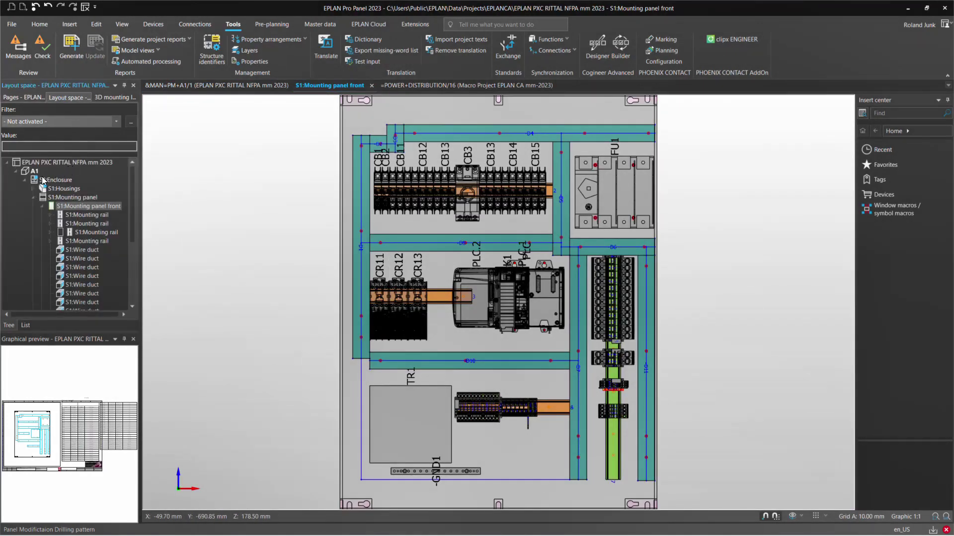
{"action": "double_click", "coordinate": [54, 178]}
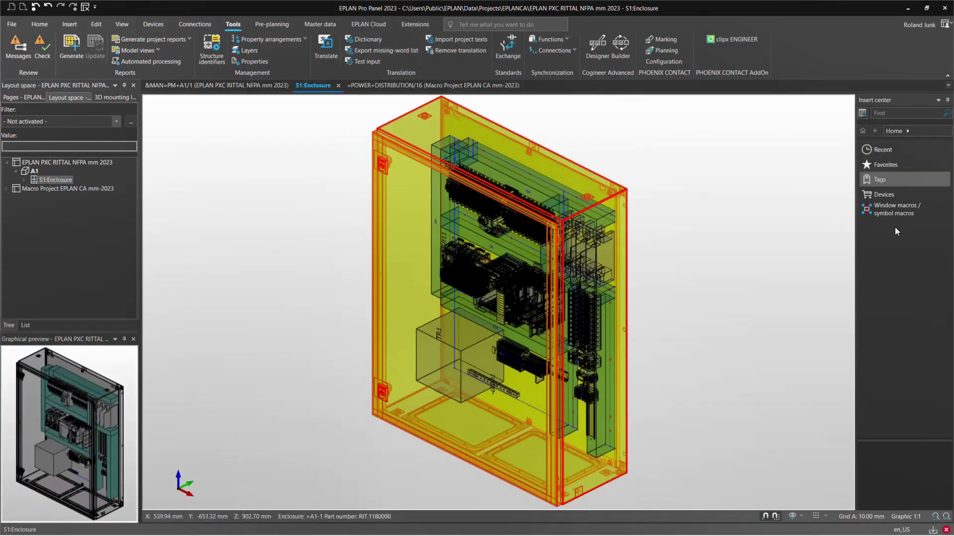
Insert Rittal part RIT.3238.110 from Devices > Electrical engineering > Component > General > RIT onto the enclosure
{"action": "left_click", "coordinate": [889, 198]}
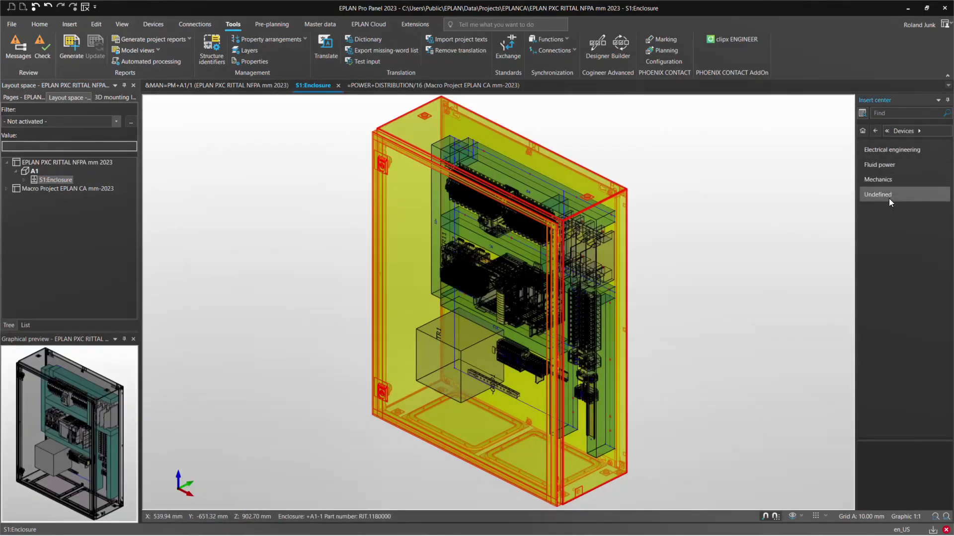
{"action": "left_click", "coordinate": [892, 150]}
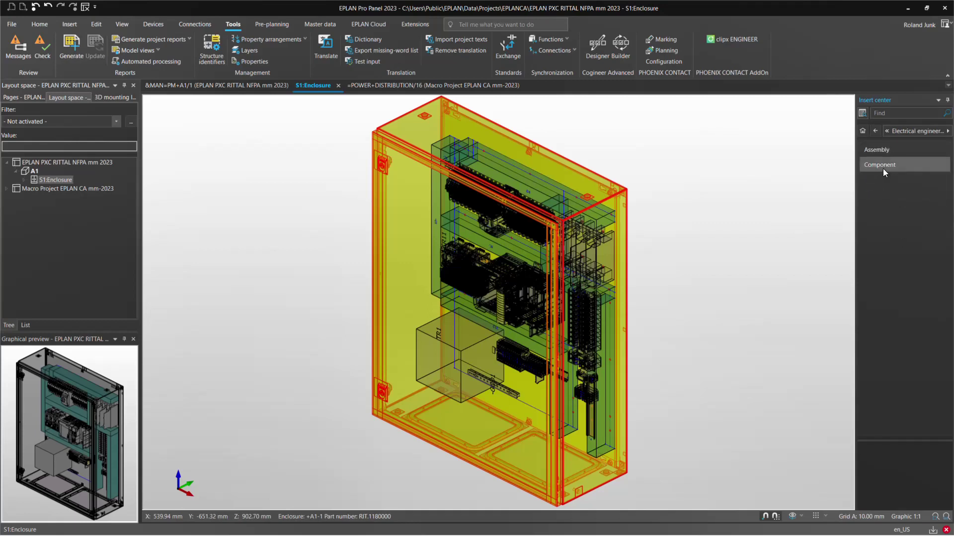
{"action": "left_click", "coordinate": [883, 168]}
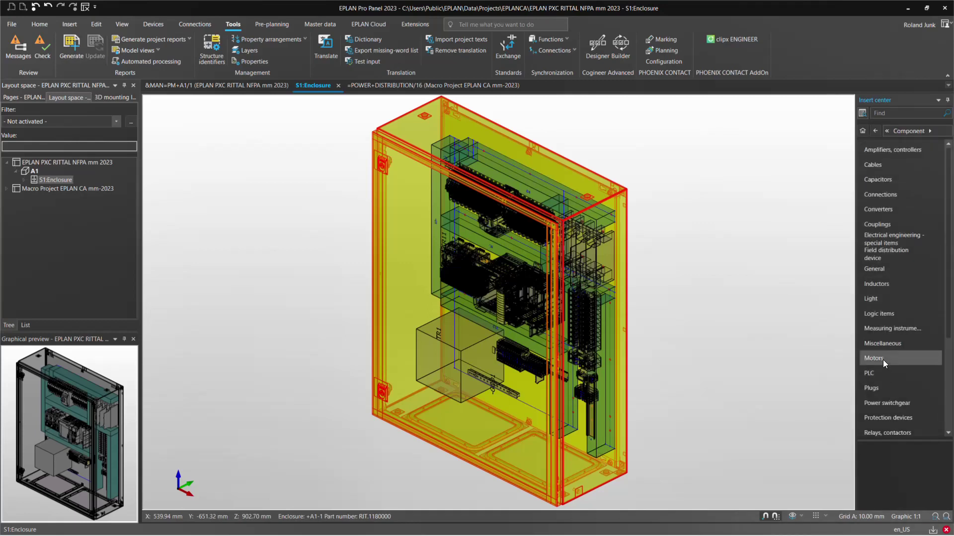
{"action": "left_click", "coordinate": [874, 269]}
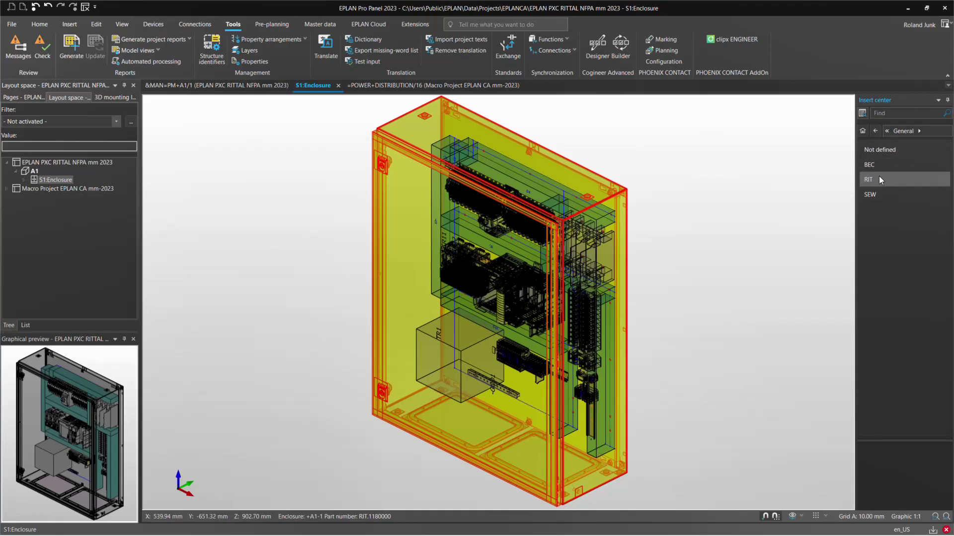
{"action": "left_click", "coordinate": [880, 180]}
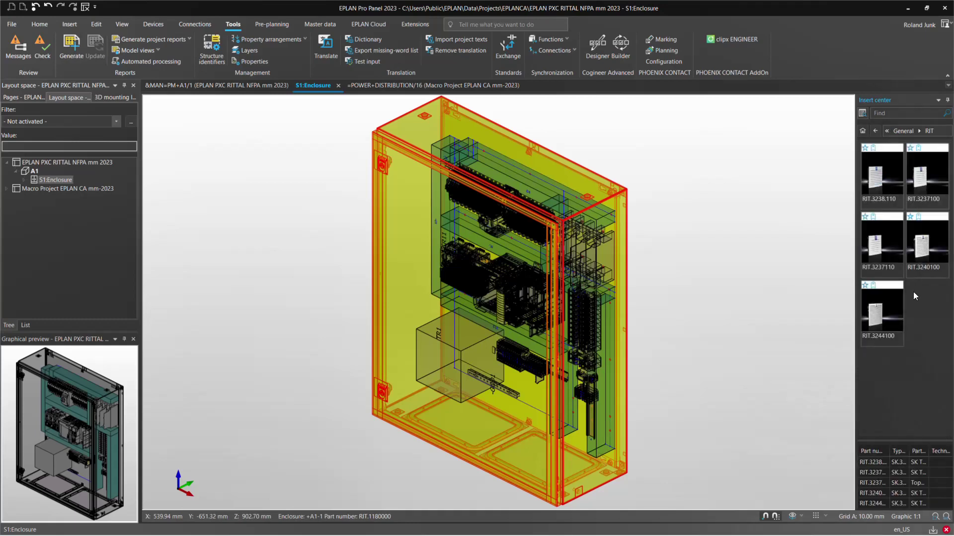
{"action": "left_click", "coordinate": [878, 185]}
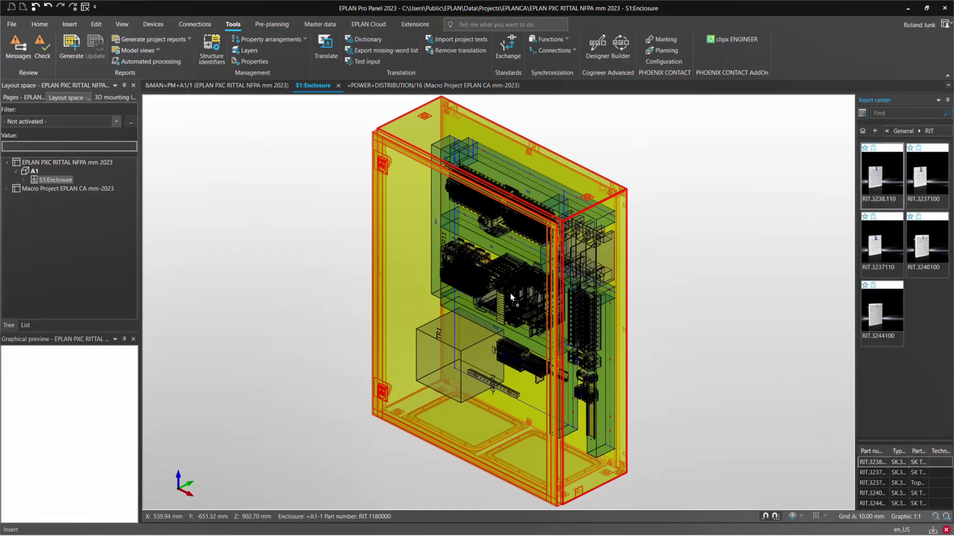
{"action": "left_click", "coordinate": [496, 384]}
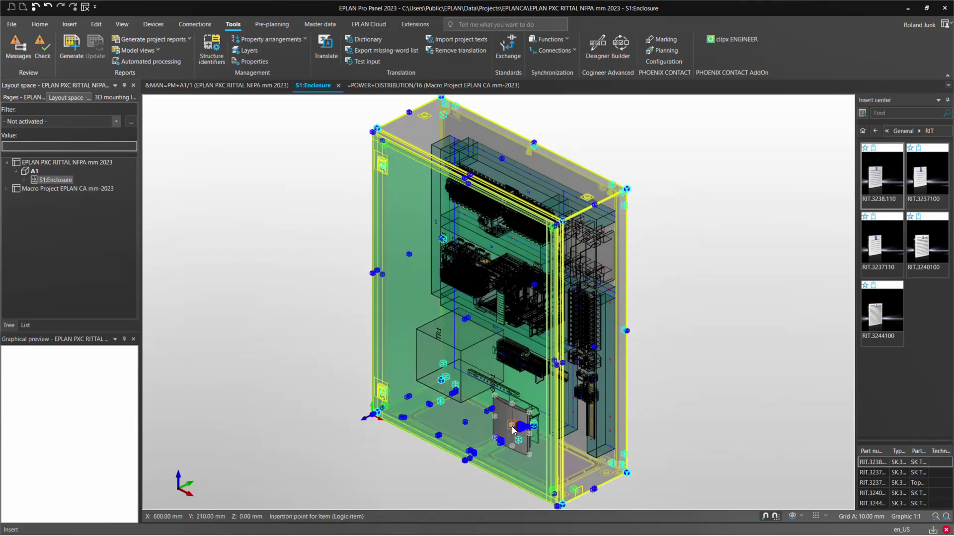
{"action": "left_click", "coordinate": [498, 479]}
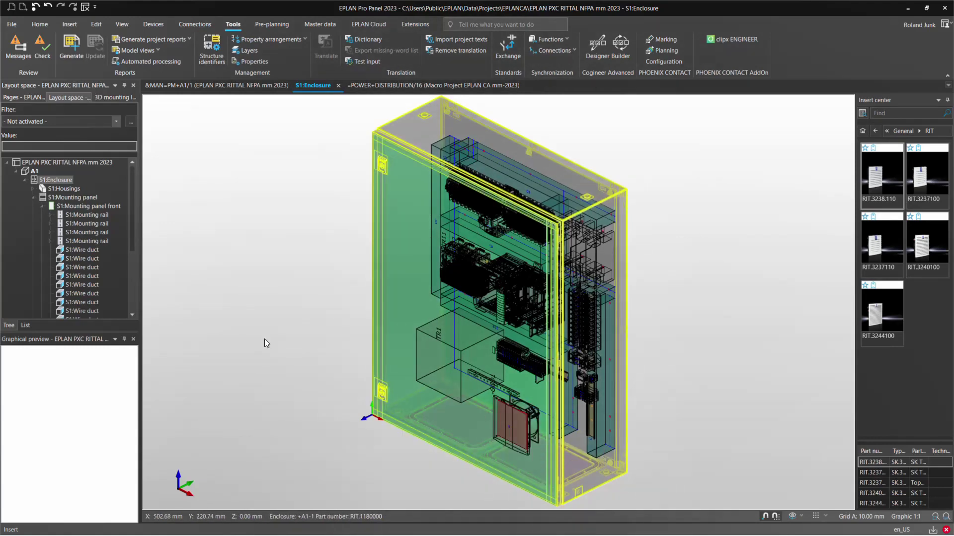
{"action": "left_click", "coordinate": [23, 98]}
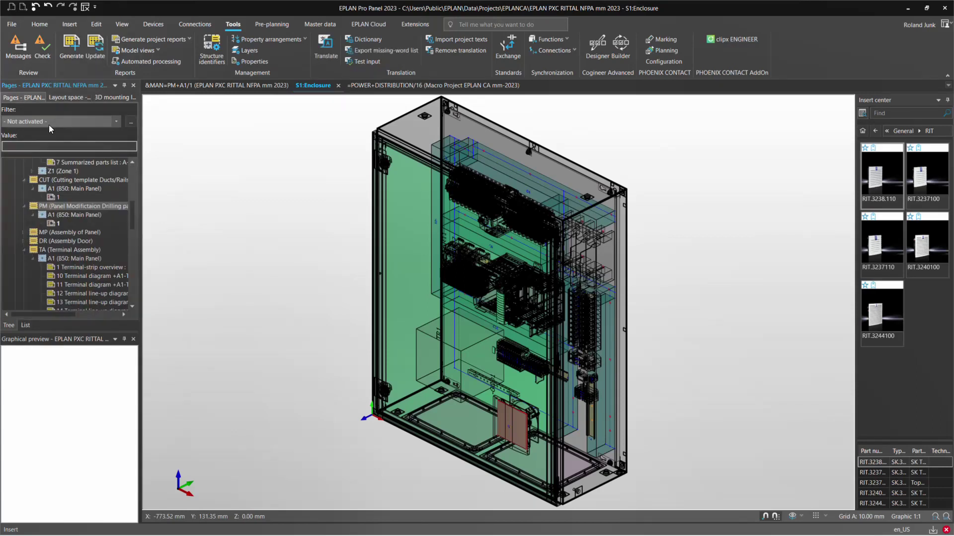
Update the PM reports and open A1 (850: Main Panel) drilling page 1 with the new 124 mm cut-out
{"action": "left_click", "coordinate": [79, 206]}
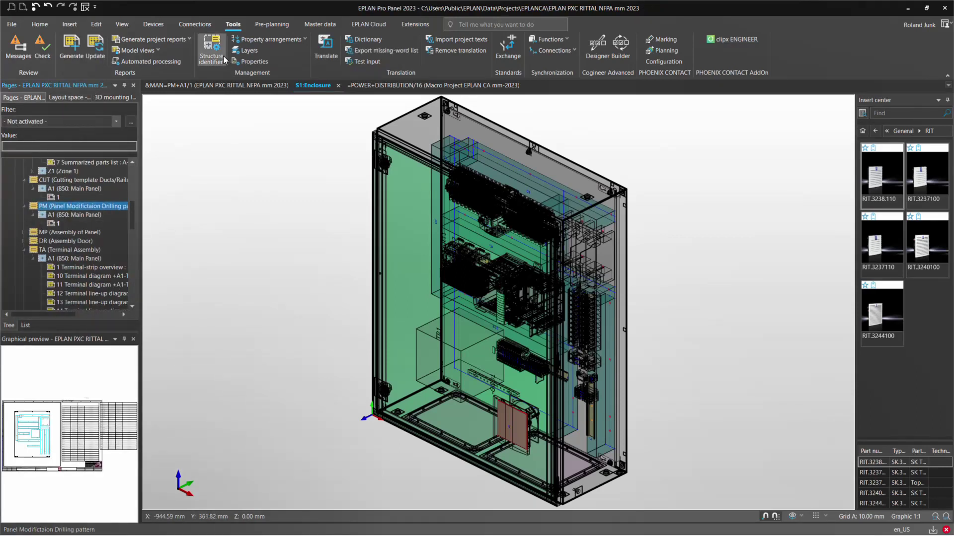
{"action": "left_click", "coordinate": [180, 63]}
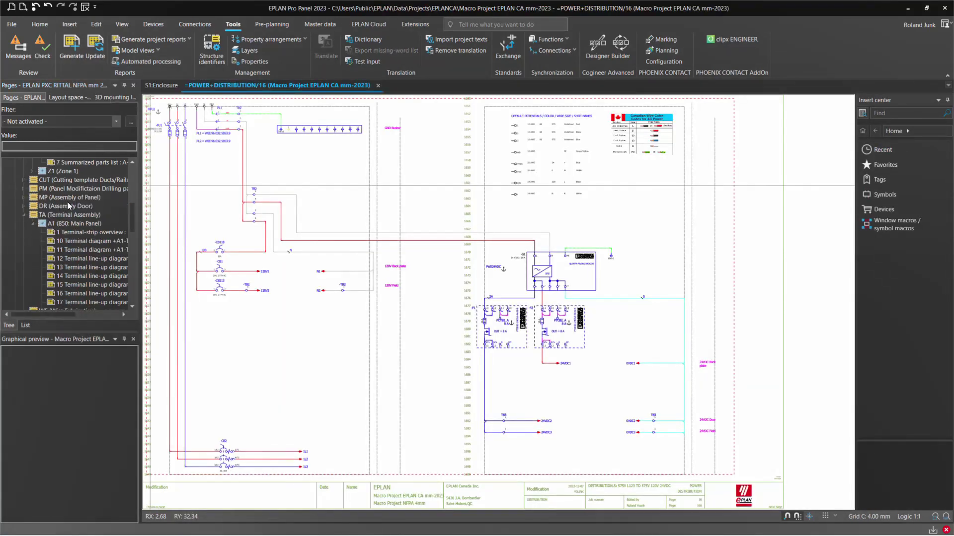
{"action": "scroll", "coordinate": [72, 207], "scroll_direction": "up", "scroll_amount": 3}
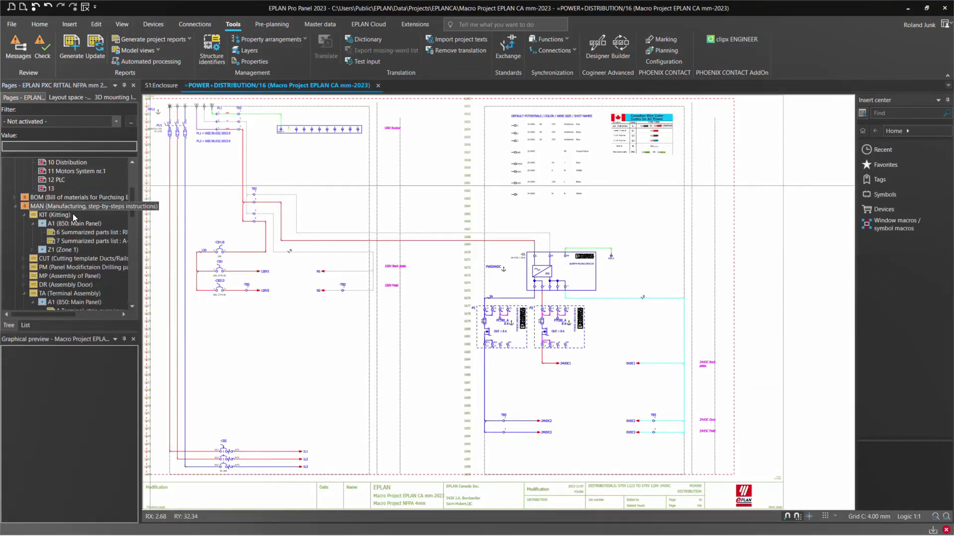
{"action": "double_click", "coordinate": [80, 266]}
{"action": "left_click", "coordinate": [80, 276]}
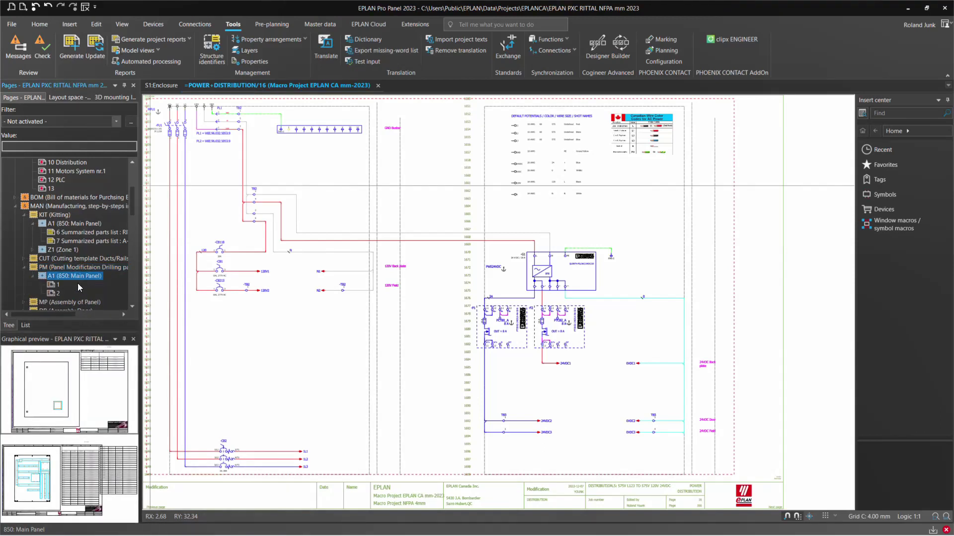
{"action": "double_click", "coordinate": [78, 286]}
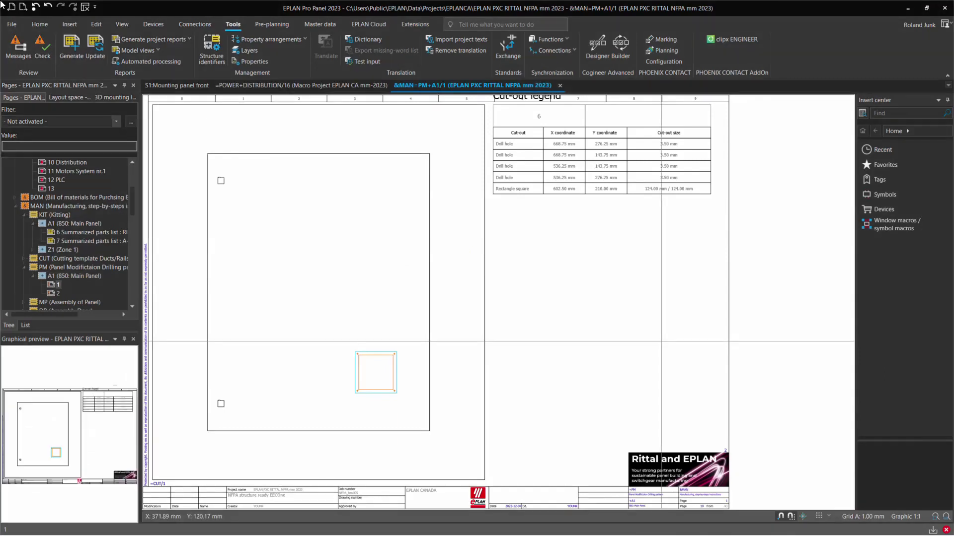
Reopen the S1:Enclosure 3D layout from the Layout space navigator to see the mounted Rittal fan
{"action": "left_click", "coordinate": [77, 98]}
{"action": "double_click", "coordinate": [50, 180]}
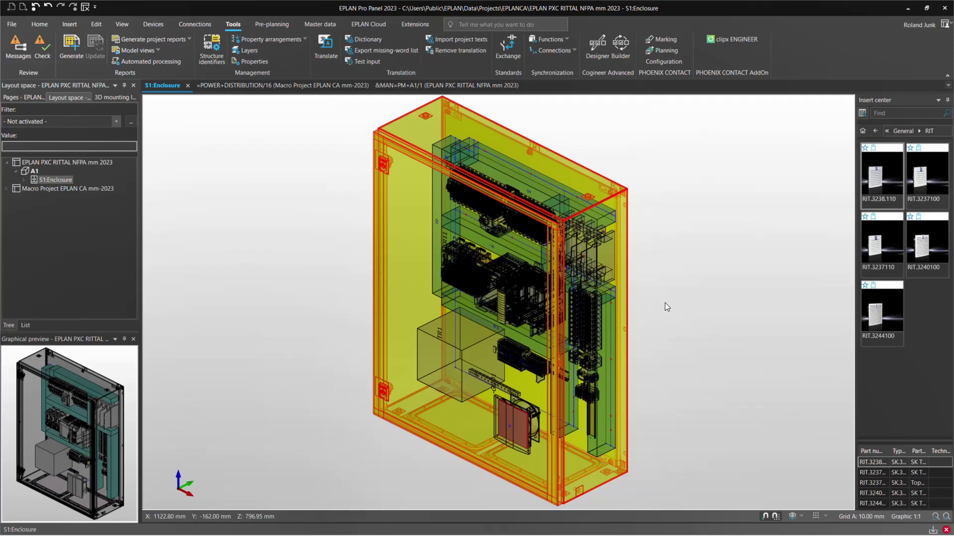
Bring up the EPLAN Certified Systems Integrator browser window, then switch to the Smart Engineering and Production site
{"action": "key", "text": "super+Tab"}
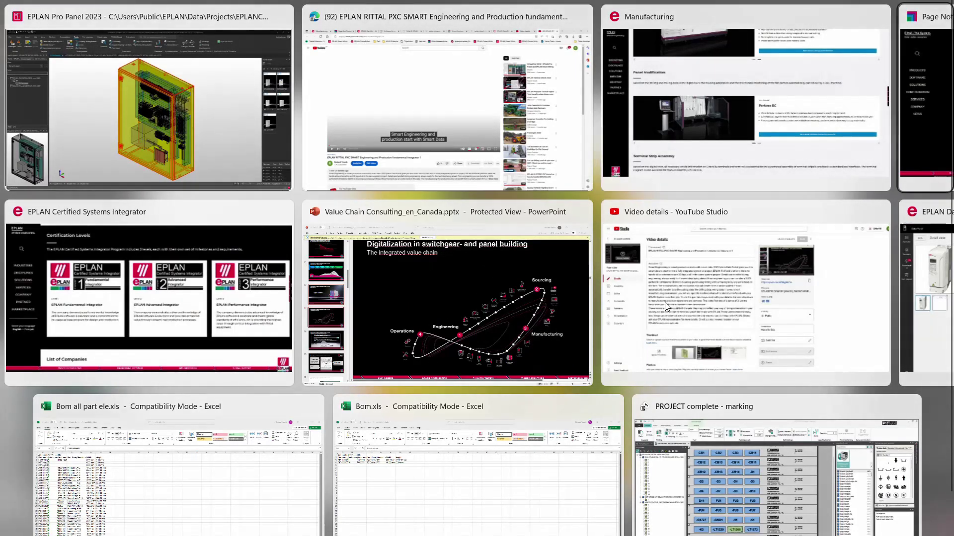
{"action": "key", "text": "Right"}
{"action": "key", "text": "Return"}
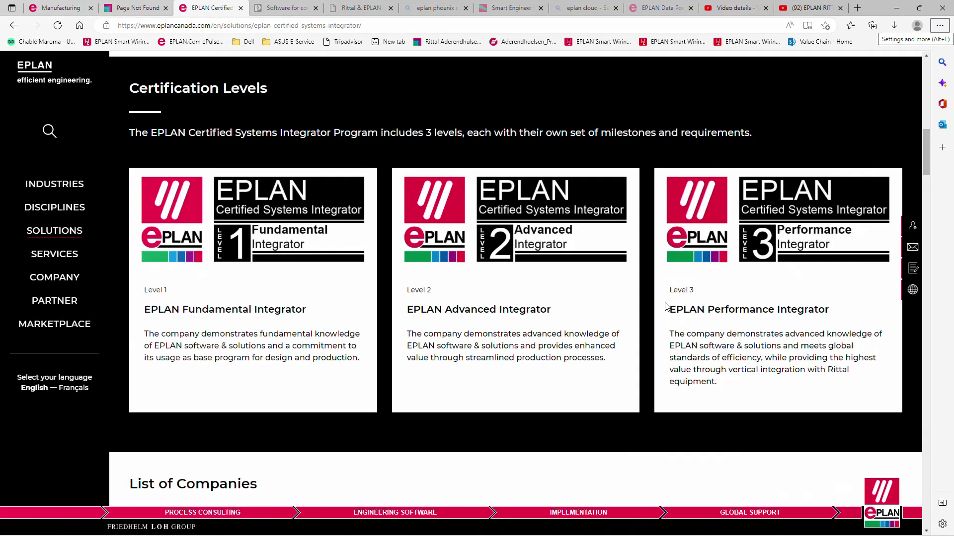
{"action": "left_click", "coordinate": [529, 12]}
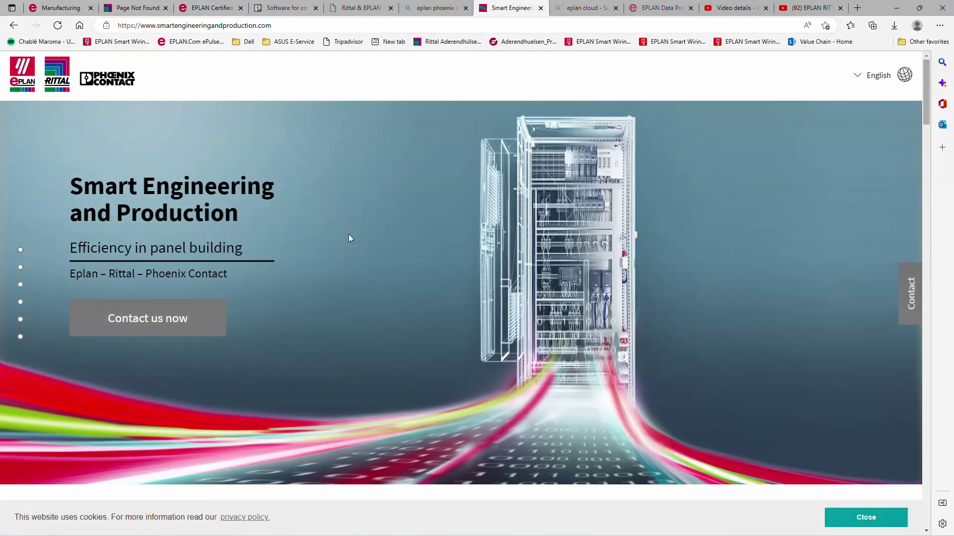